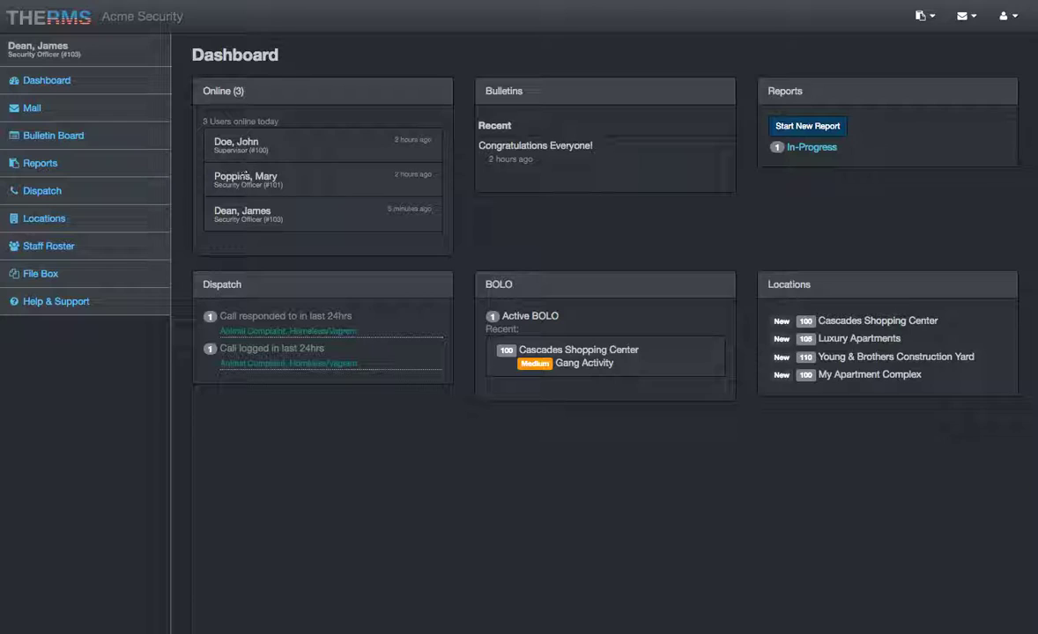
Start a new mail message addressed to the supervisor.
left_click(75, 107)
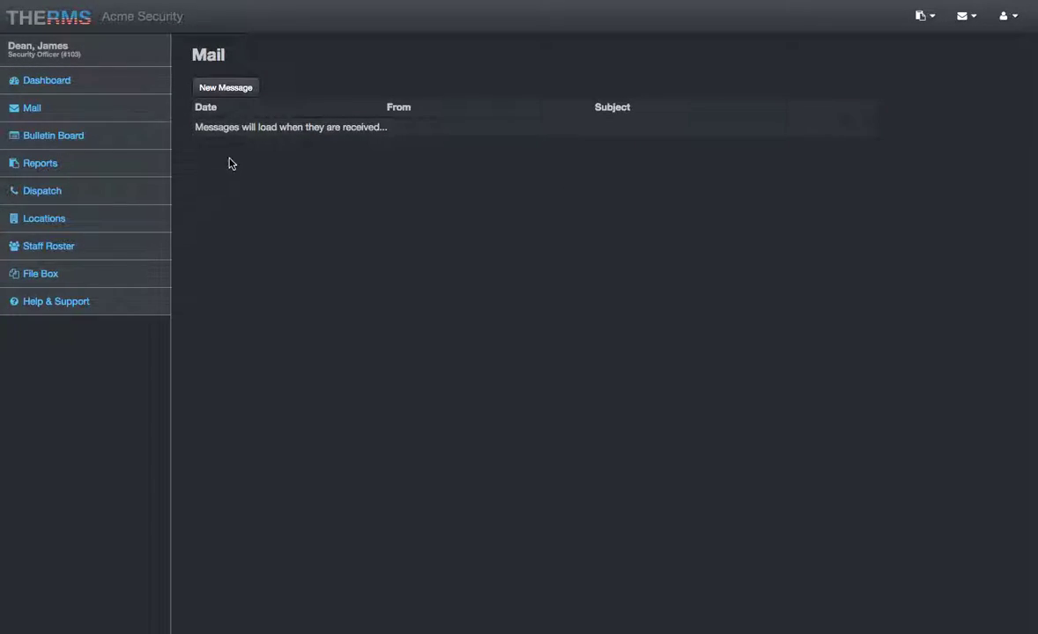
left_click(225, 88)
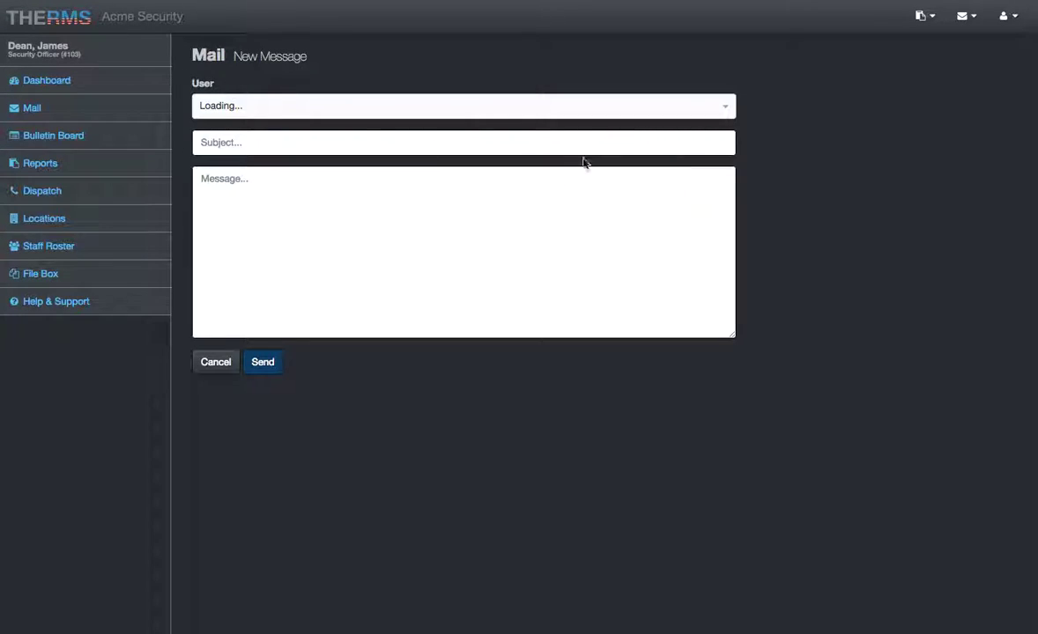
left_click(428, 106)
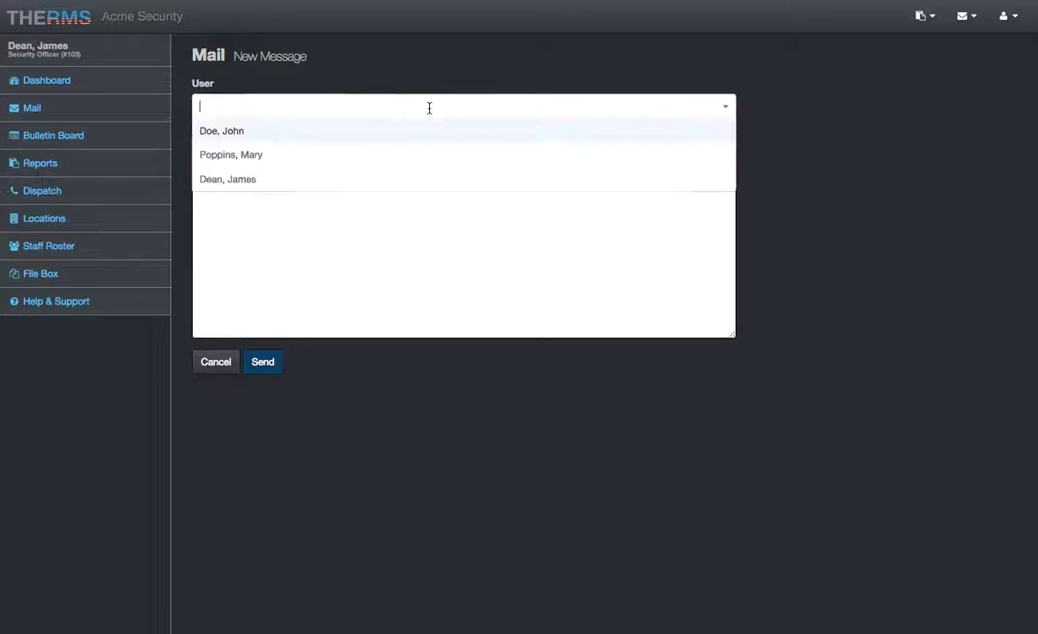
left_click(261, 137)
Give the message subject 'test' and body 'Hey there', and send it.
left_click(251, 141)
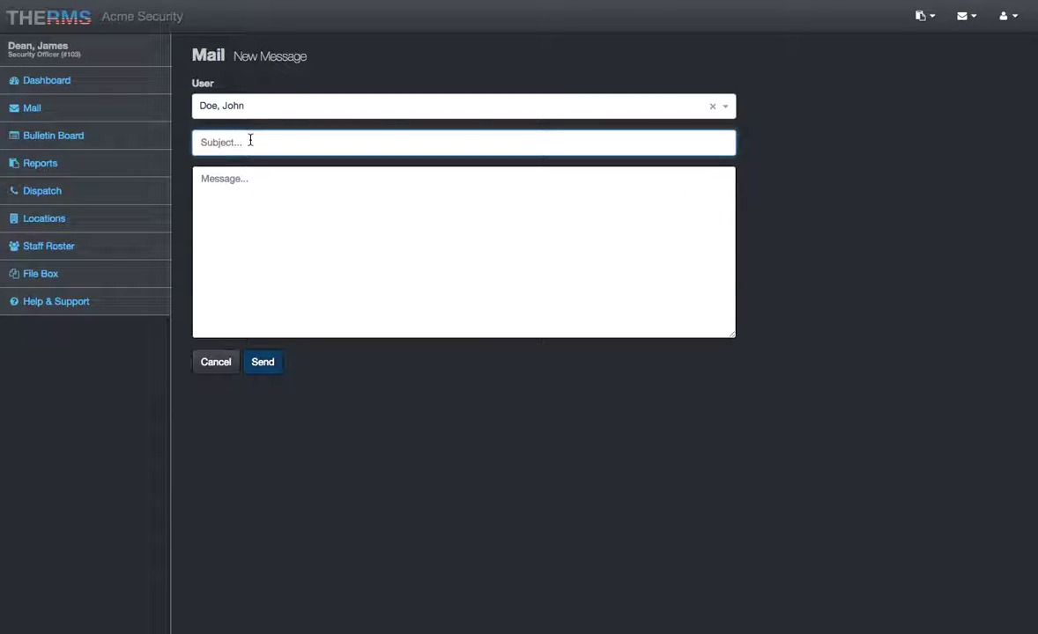
type("test")
key("Tab")
type("Hey there")
key("Tab")
key("Tab")
key("Return")
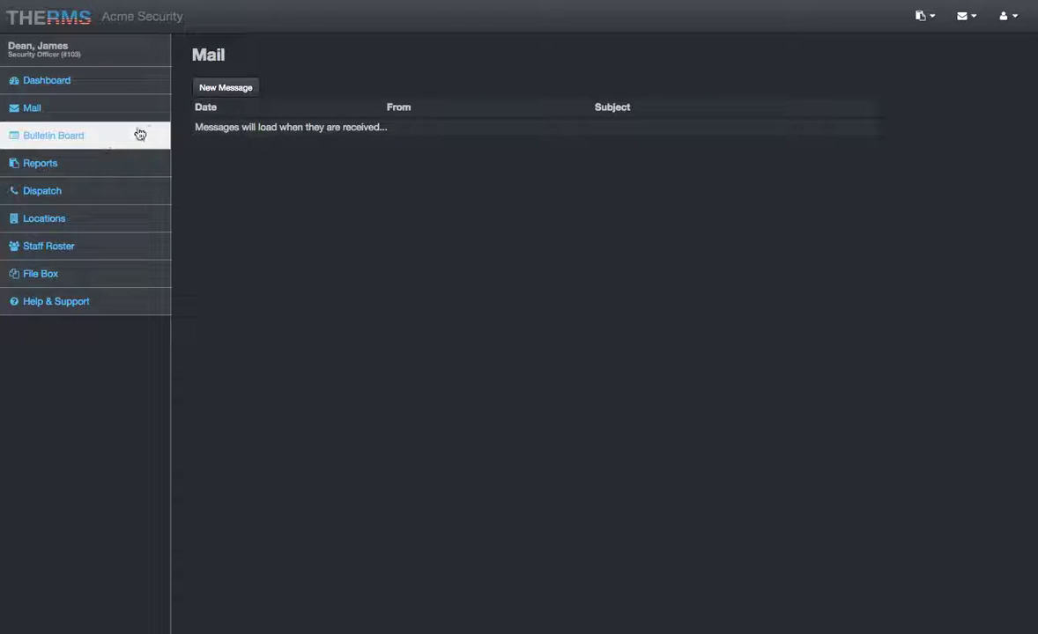
On the Bulletin Board, post a one-line welcome comment under 'Congratulations Everyone!'.
left_click(103, 134)
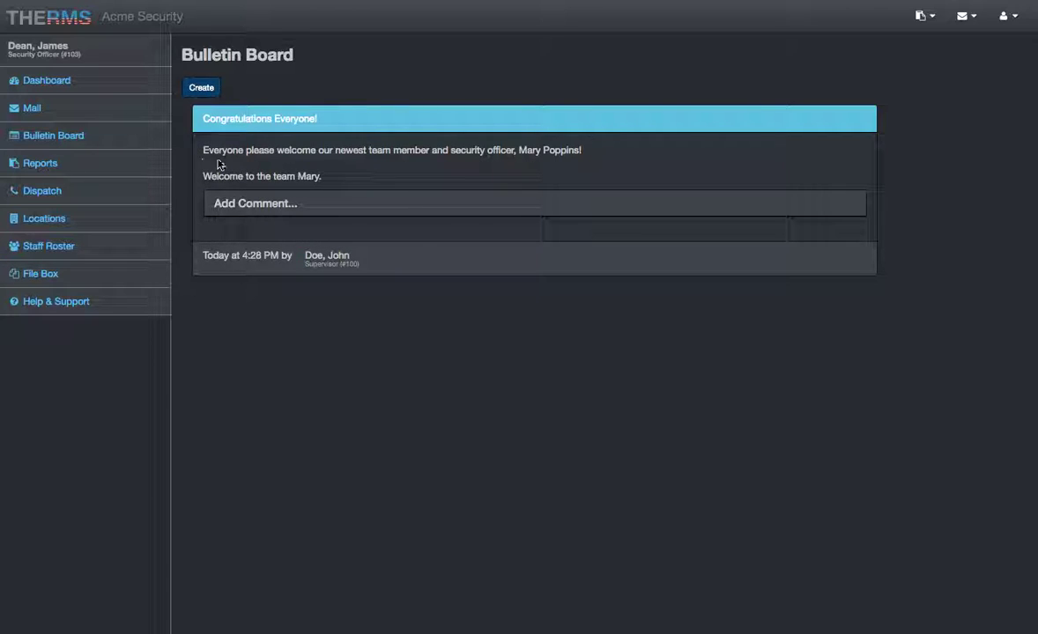
left_click(253, 208)
type("Welcome Mary.")
key("Tab")
left_click(230, 302)
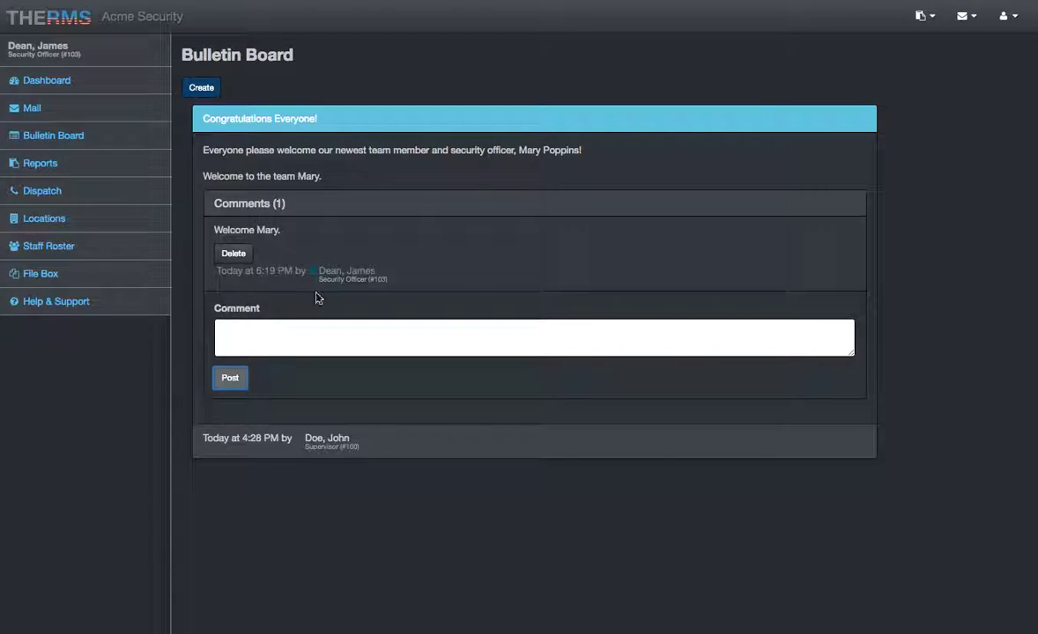
Create a bulletin titled 'I have a Taser' with a 'Contact me' body, then save it after the length error.
left_click(201, 88)
left_click(312, 88)
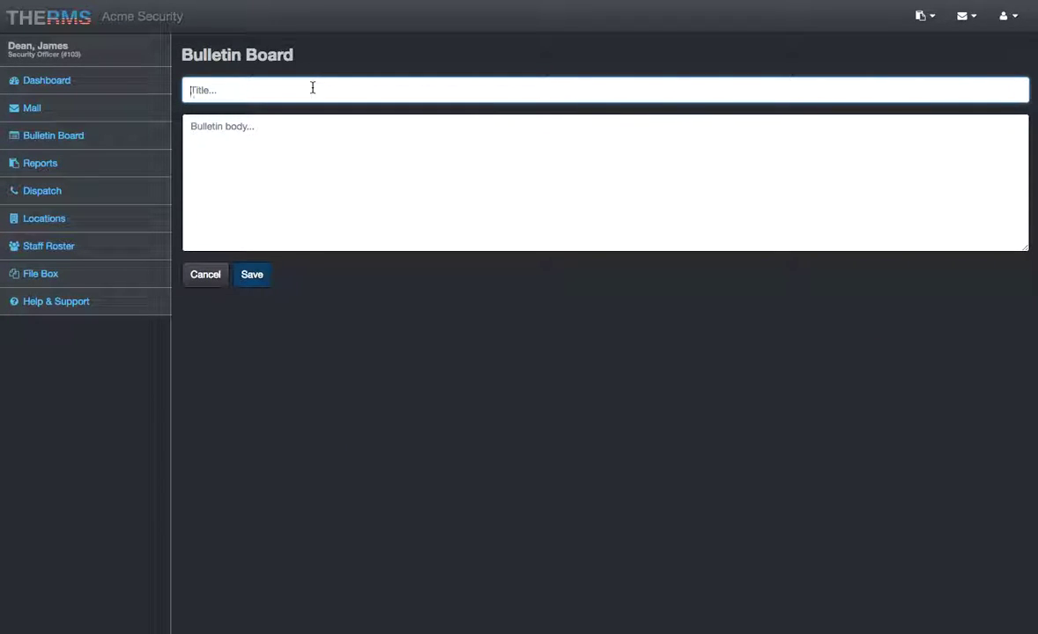
type("I have a Taser for sale")
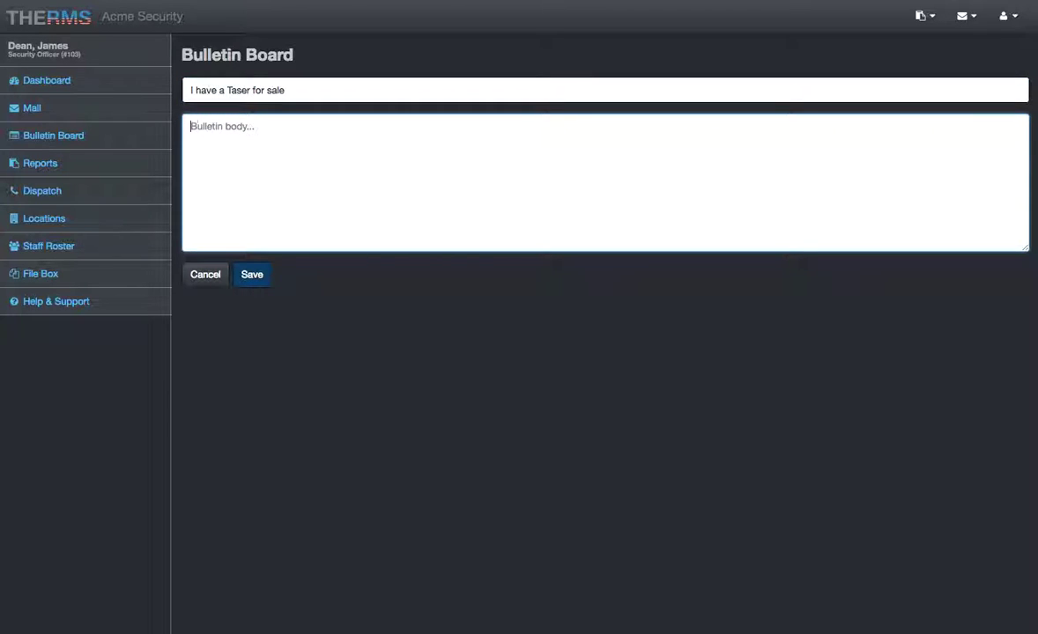
type("Contact me")
key("Tab")
key("Tab")
key("Return")
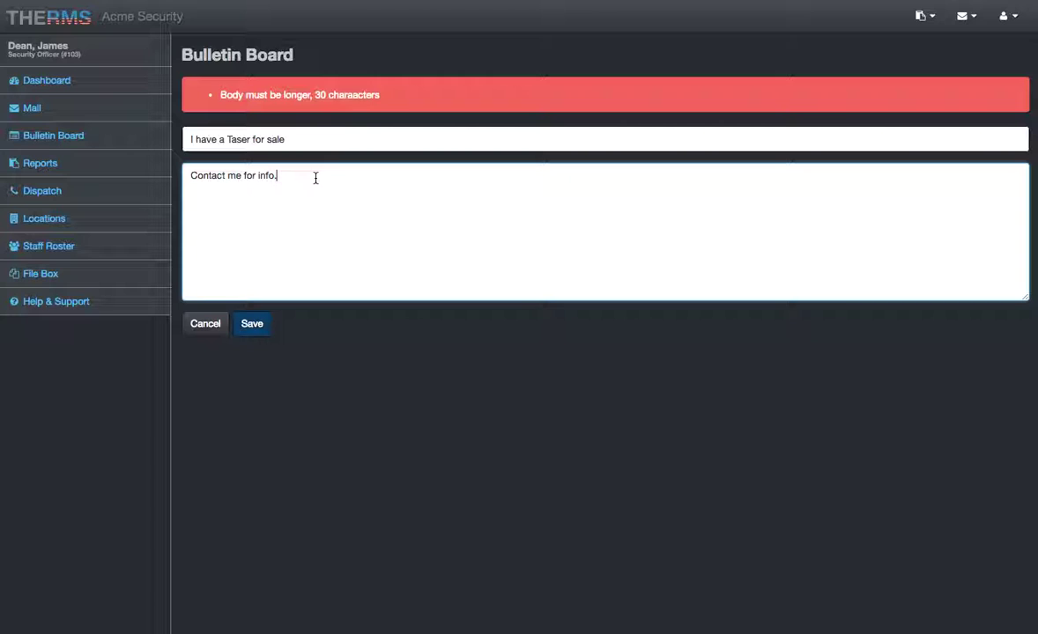
left_click(268, 325)
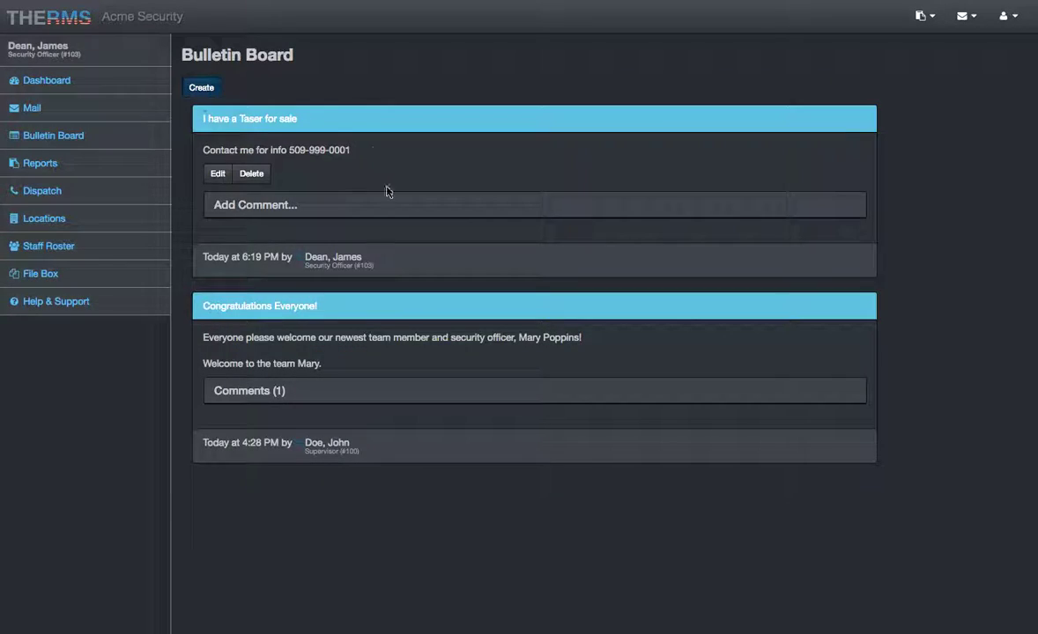
From the dashboard's Bulletins panel, reopen the 'I have a Taser for sale' bulletin.
left_click(92, 81)
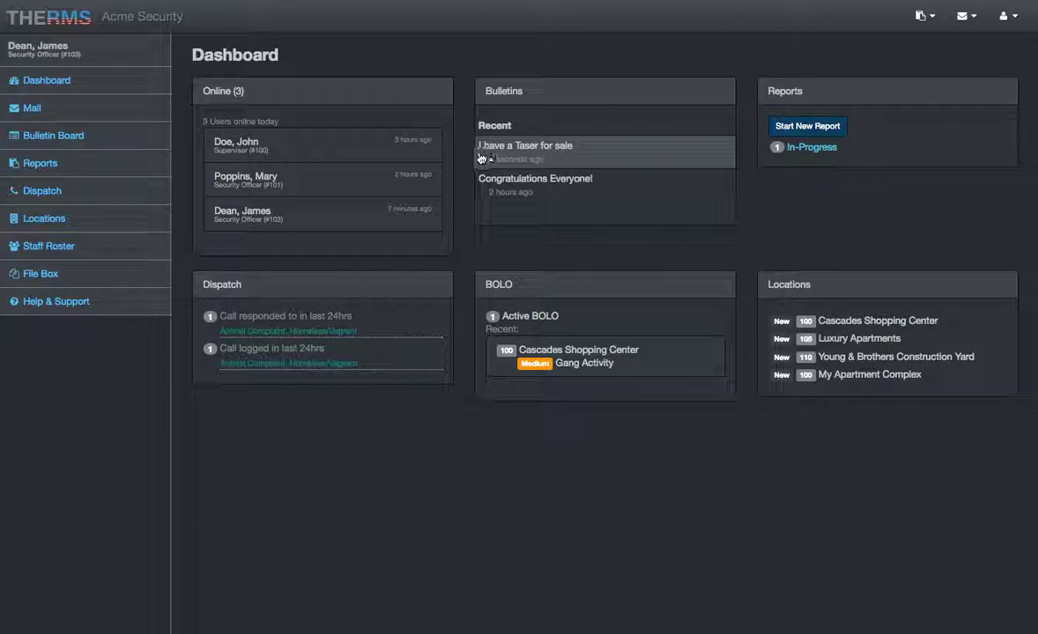
left_click(593, 152)
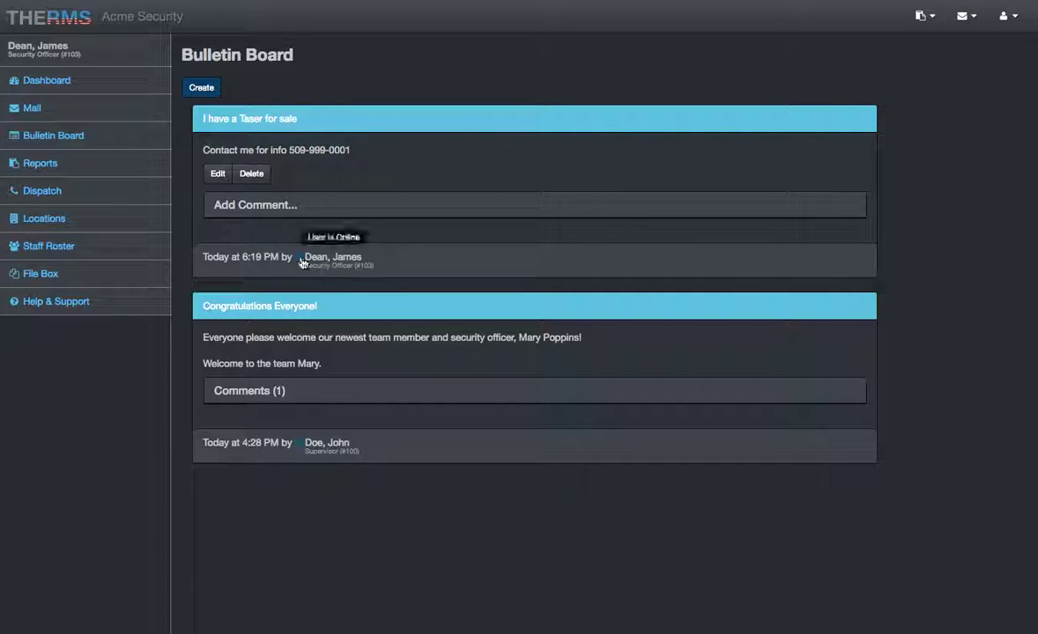
mouse_move(299, 266)
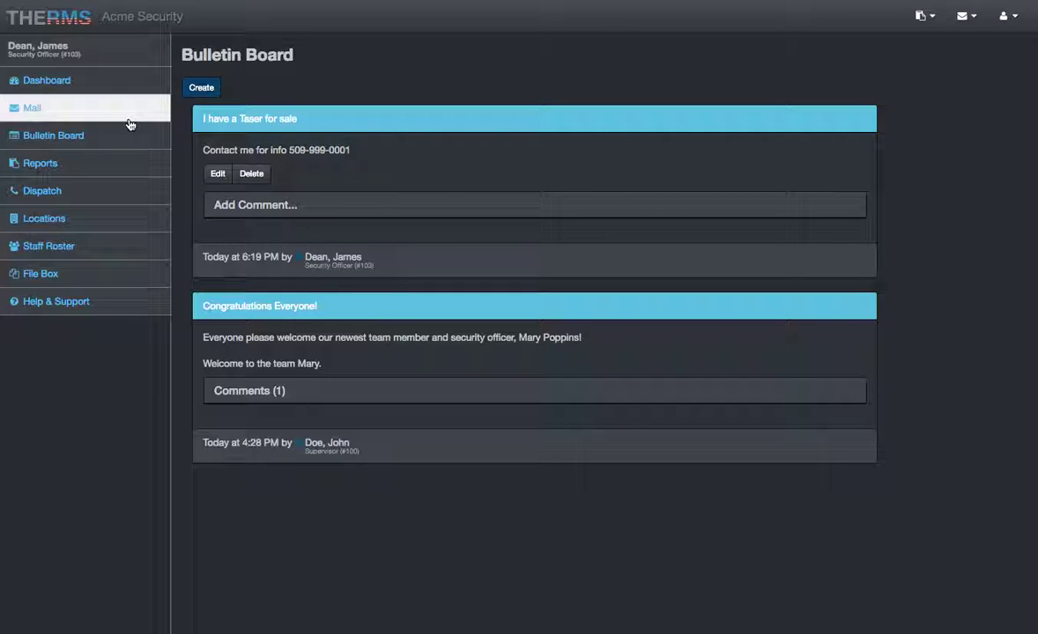
left_click_drag(83, 123, 100, 162)
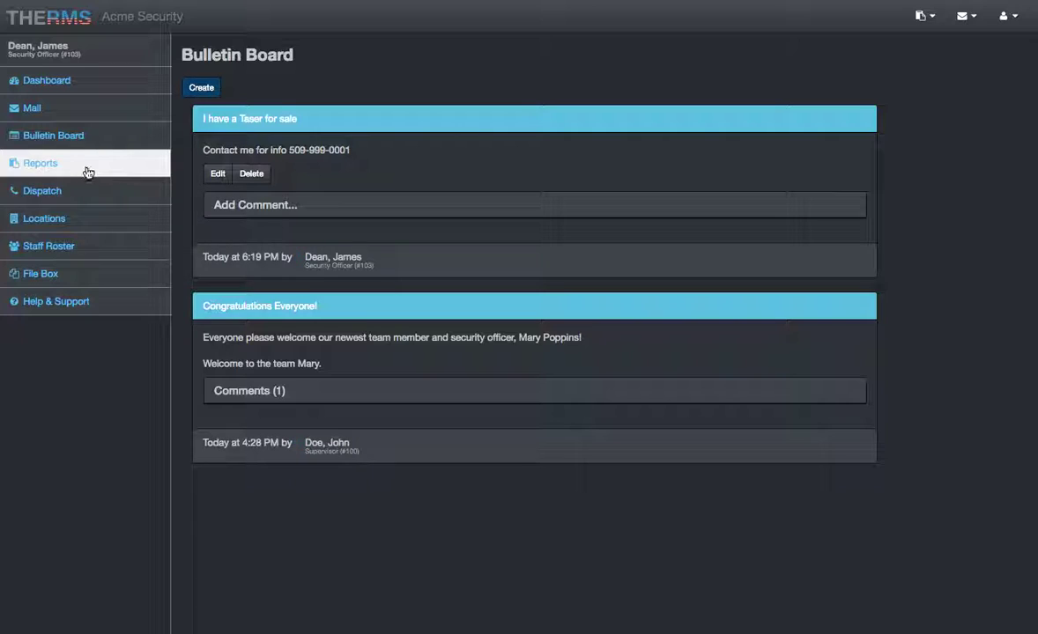
Open the Cascades Shopping Center row from the Locations list and highlight its name on the card.
left_click(84, 218)
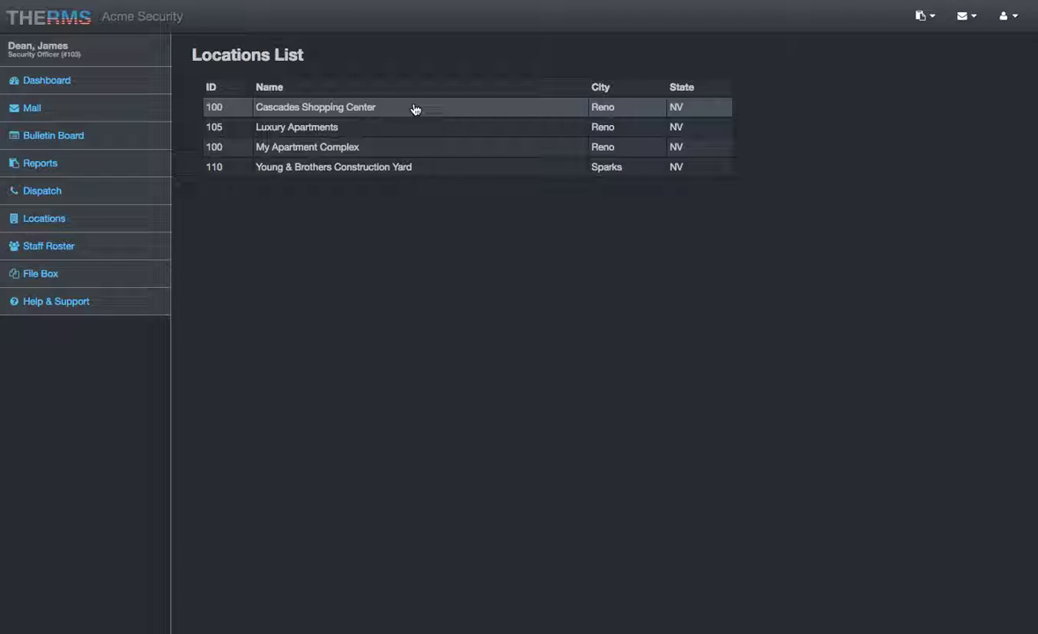
left_click(413, 106)
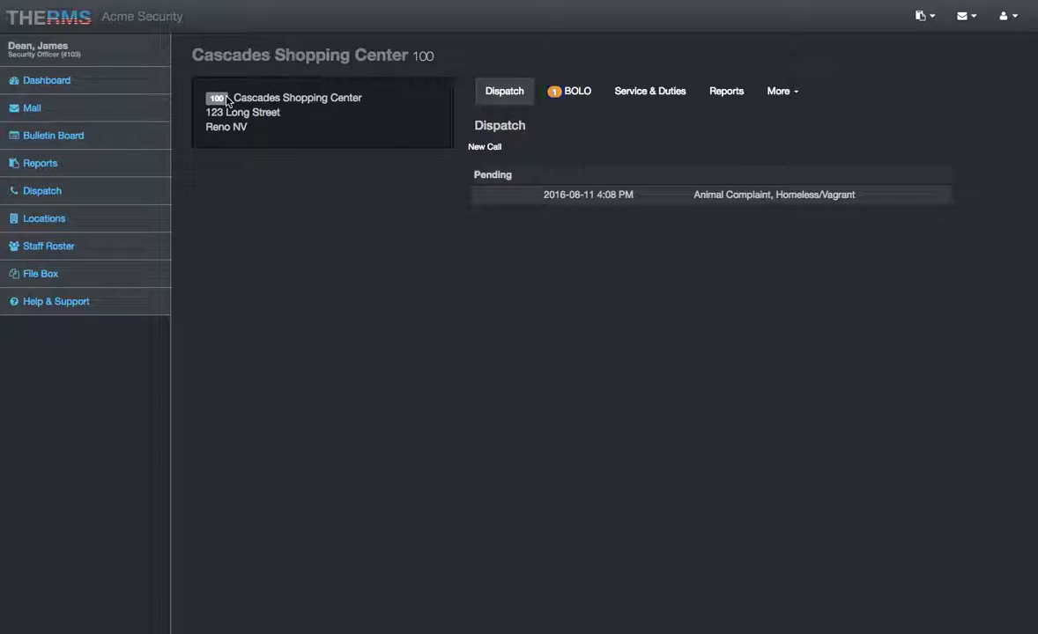
left_click_drag(232, 98, 361, 100)
left_click(205, 122)
left_click_drag(232, 98, 366, 97)
Switch the Cascades BOLO list to inactive alerts and back to active, then view Service & Duties.
left_click(568, 92)
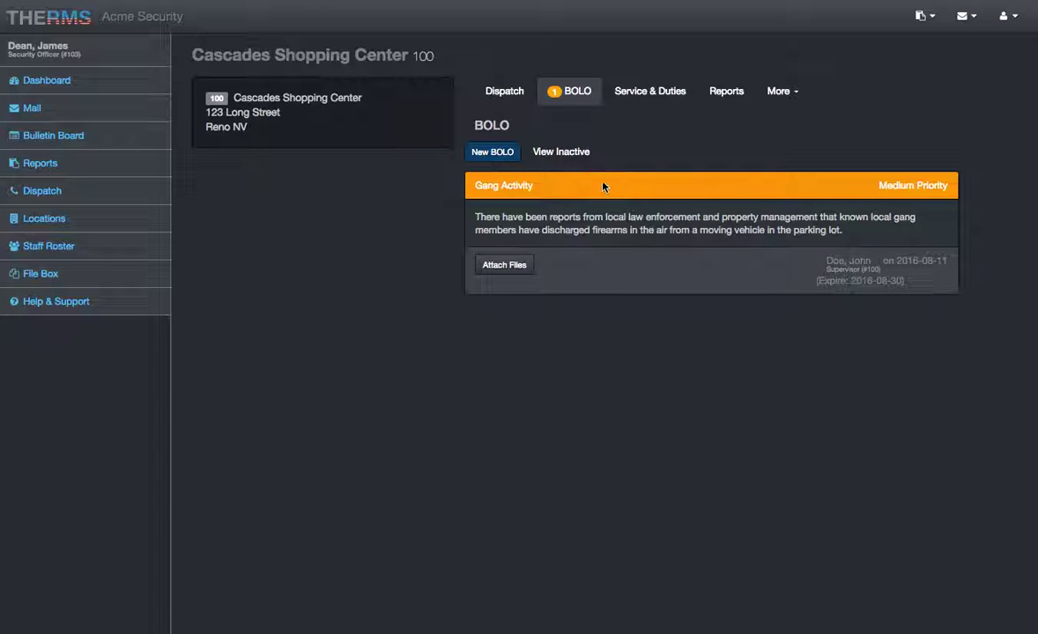
left_click(560, 151)
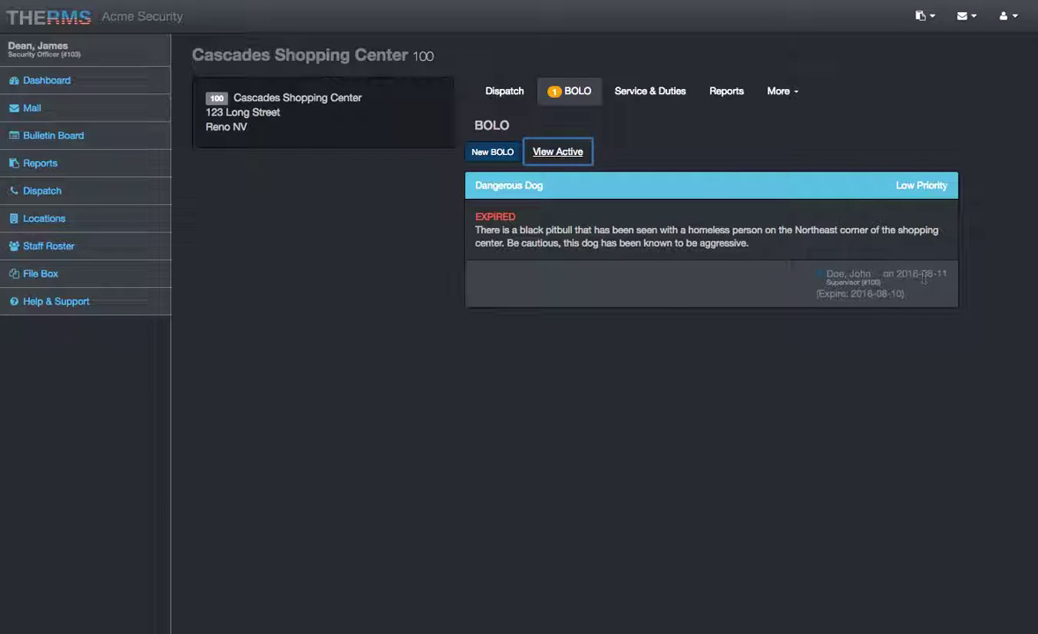
left_click(885, 296)
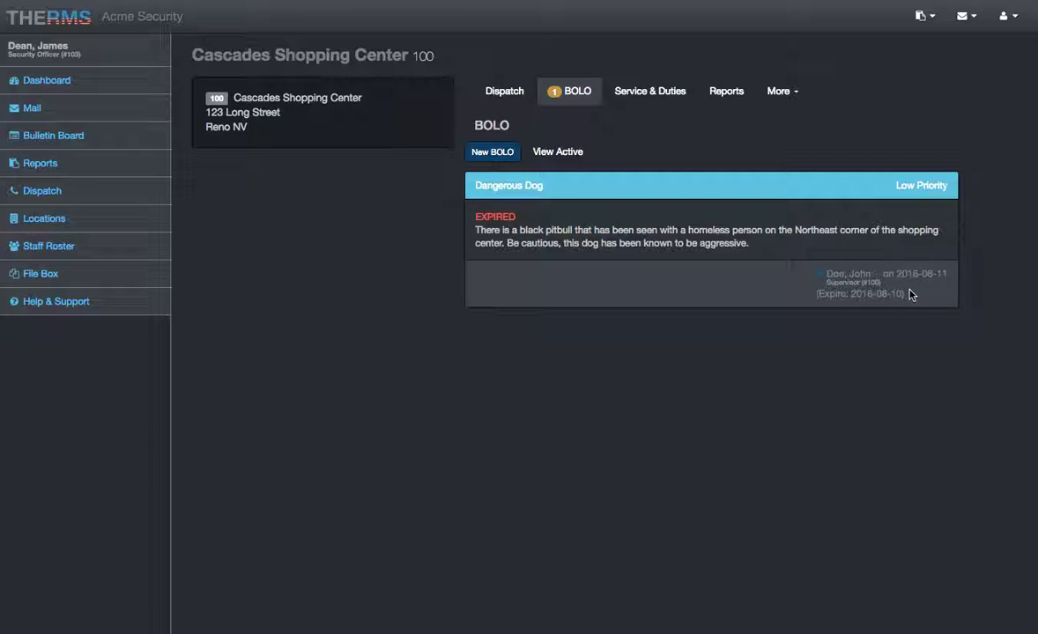
left_click(539, 152)
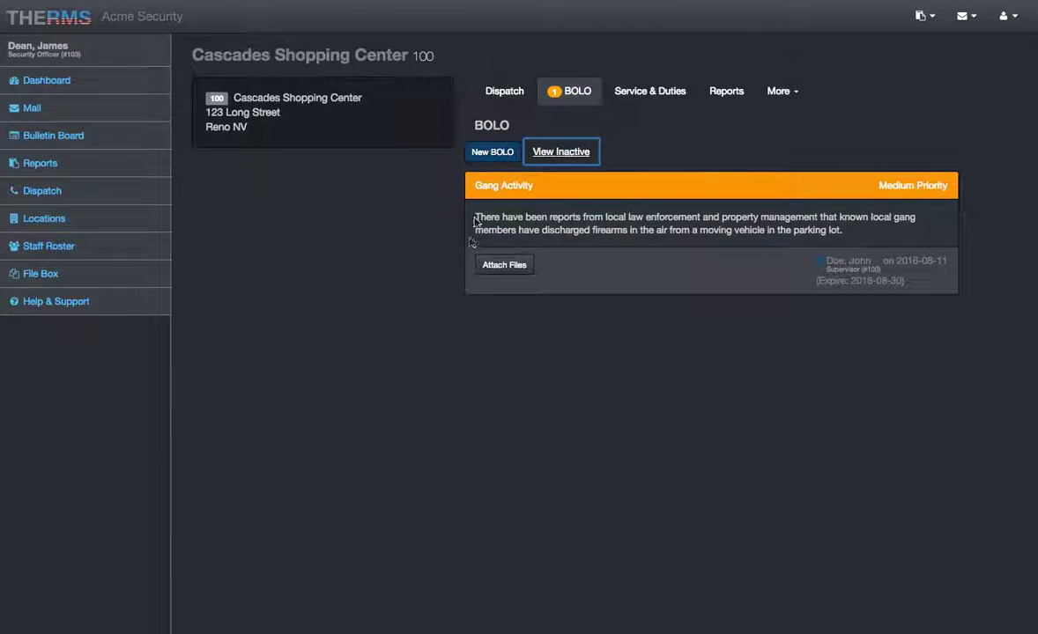
left_click(677, 88)
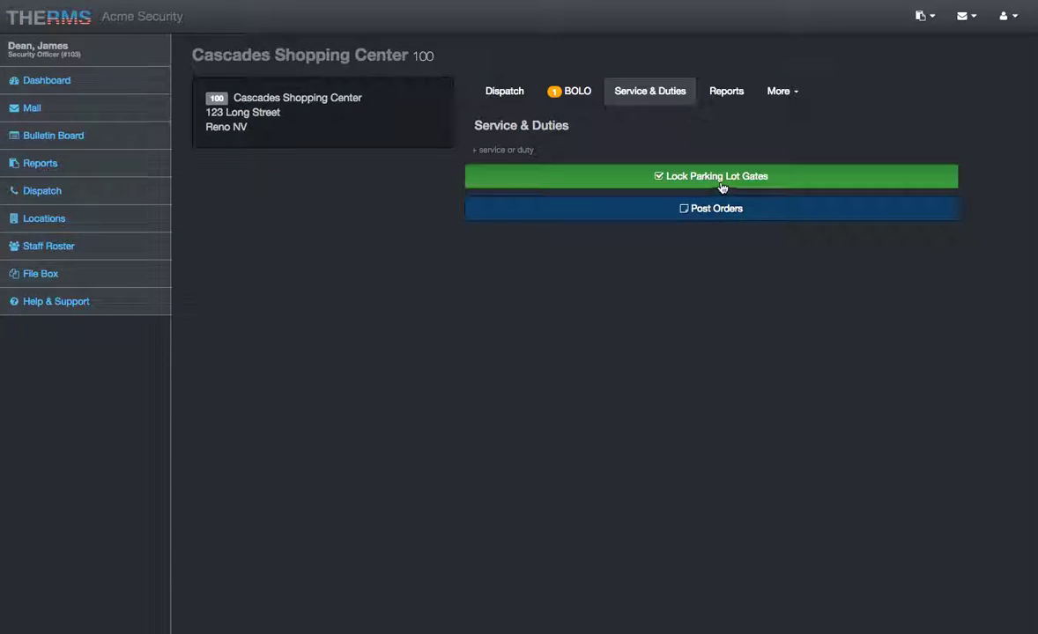
Expand the Post Orders duty, select its three lines and the location name, then collapse it.
left_click(716, 209)
left_click_drag(474, 237, 705, 292)
left_click(705, 292)
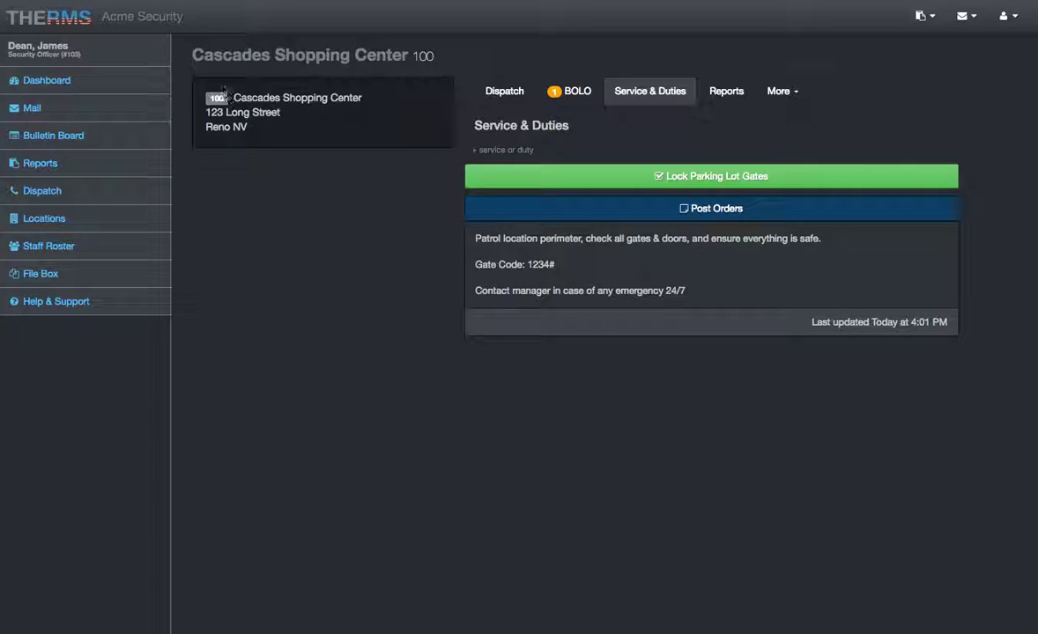
left_click_drag(220, 97, 361, 97)
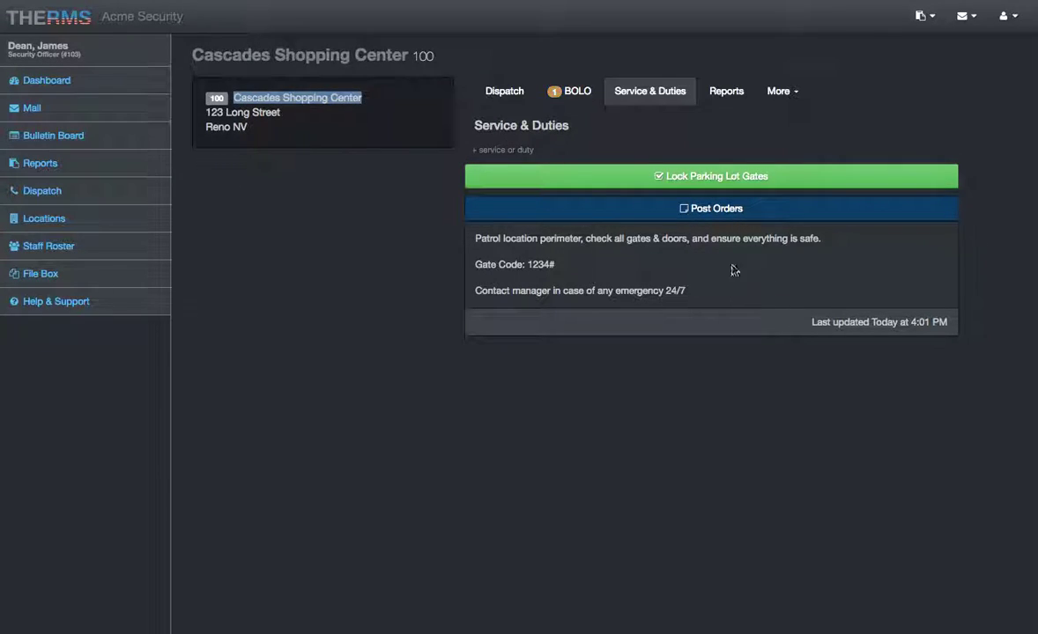
left_click(687, 249)
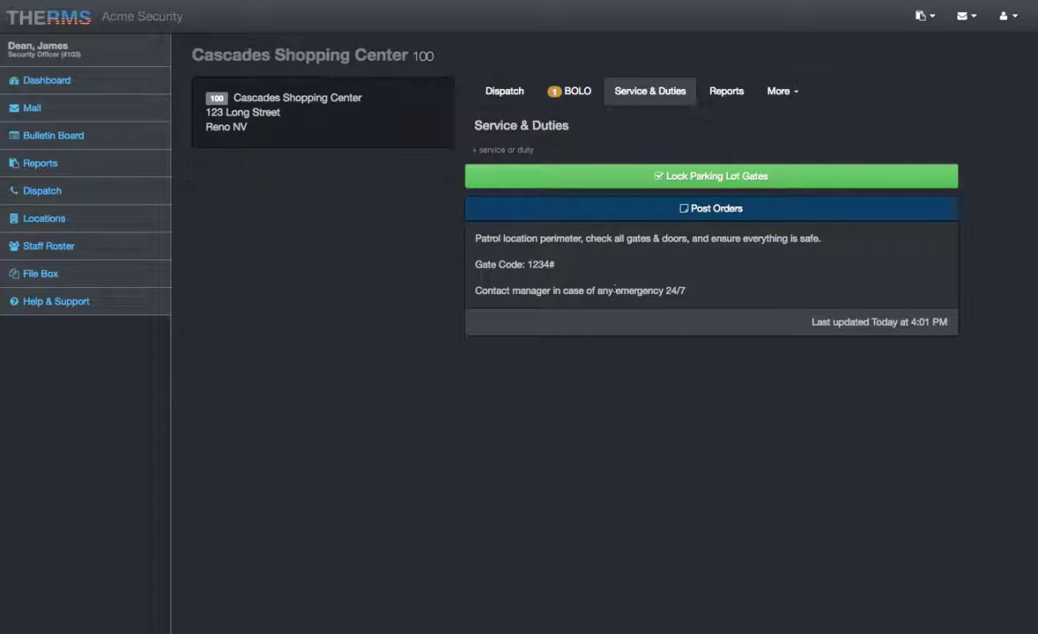
left_click(713, 207)
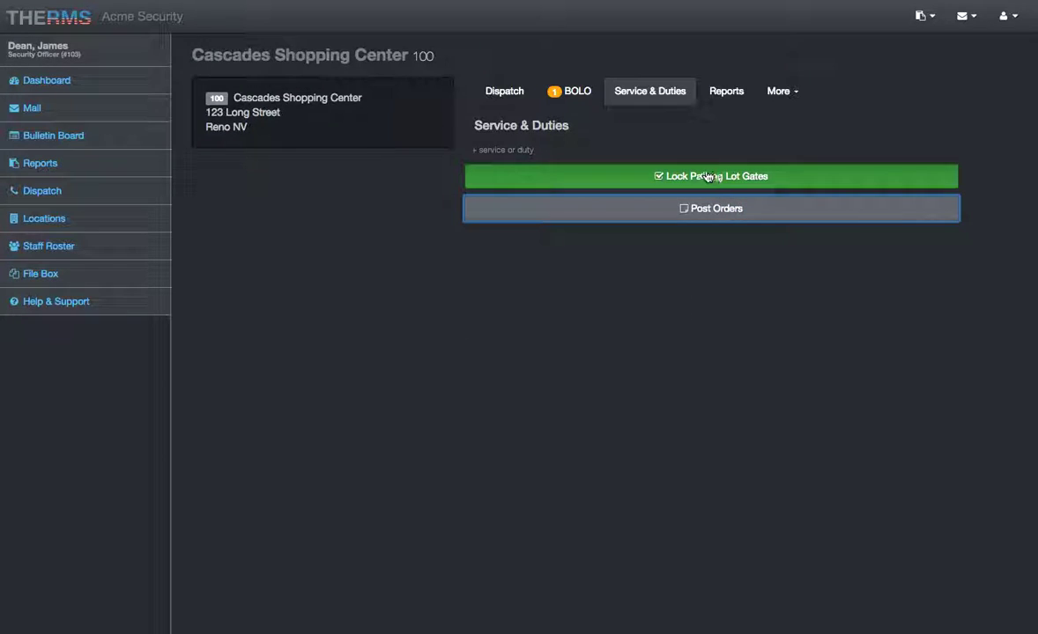
Expand and collapse the Lock Parking Lot Gates duty, then show the location's Reports list.
left_click(608, 177)
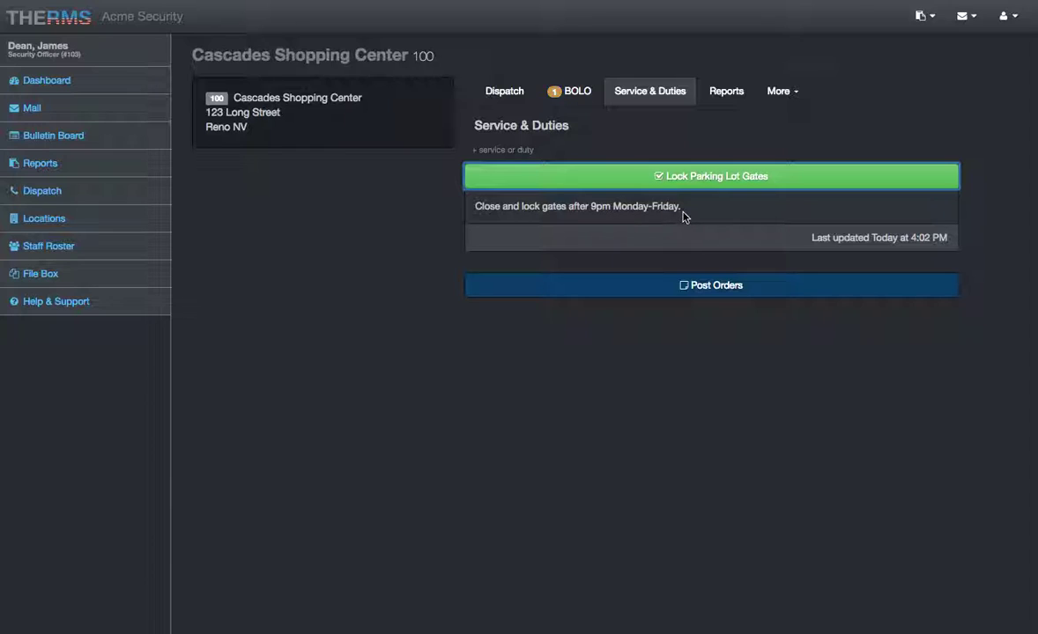
left_click(709, 209)
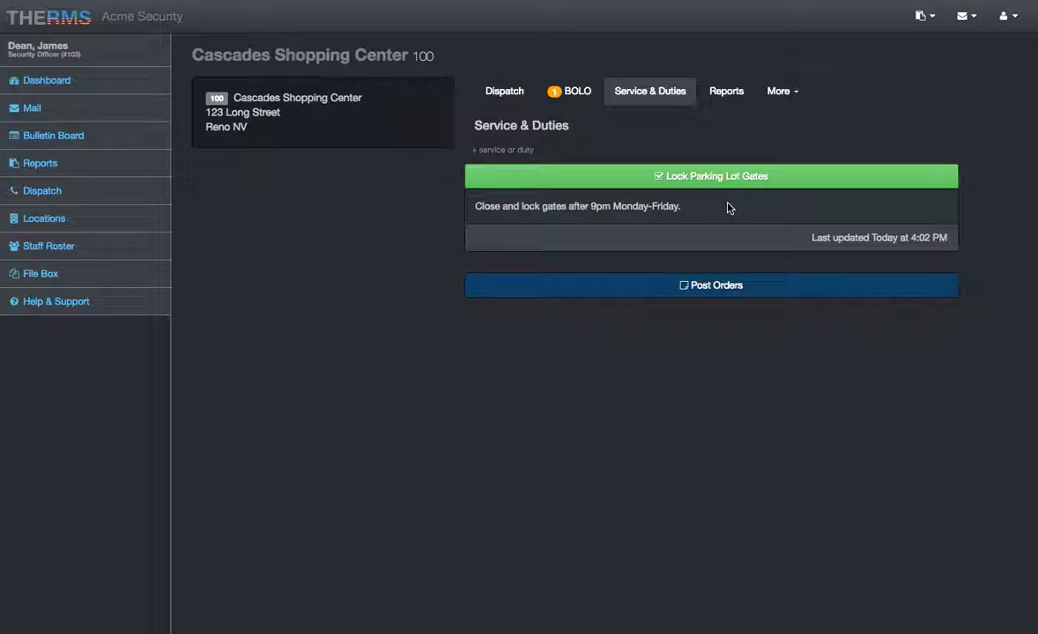
left_click(718, 178)
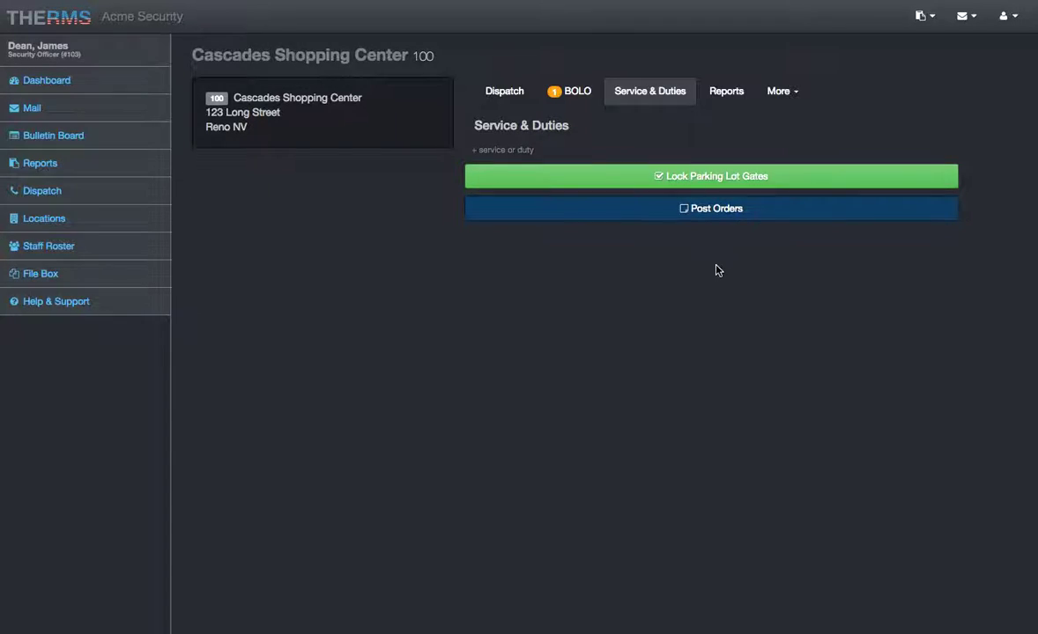
left_click(723, 91)
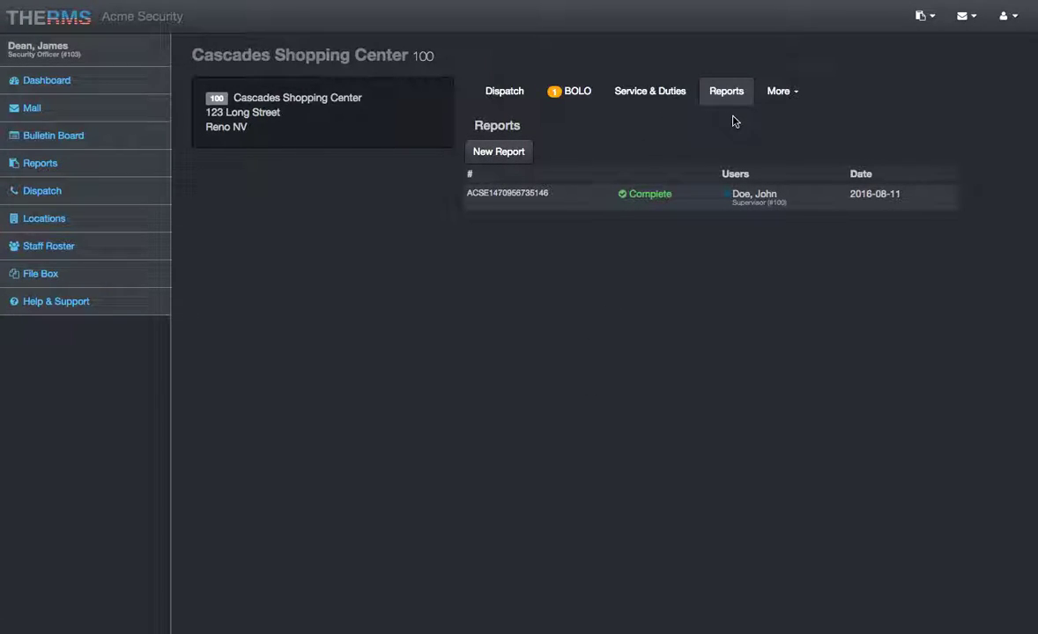
Open the completed report's details, then the location's Contacts section.
left_click(584, 196)
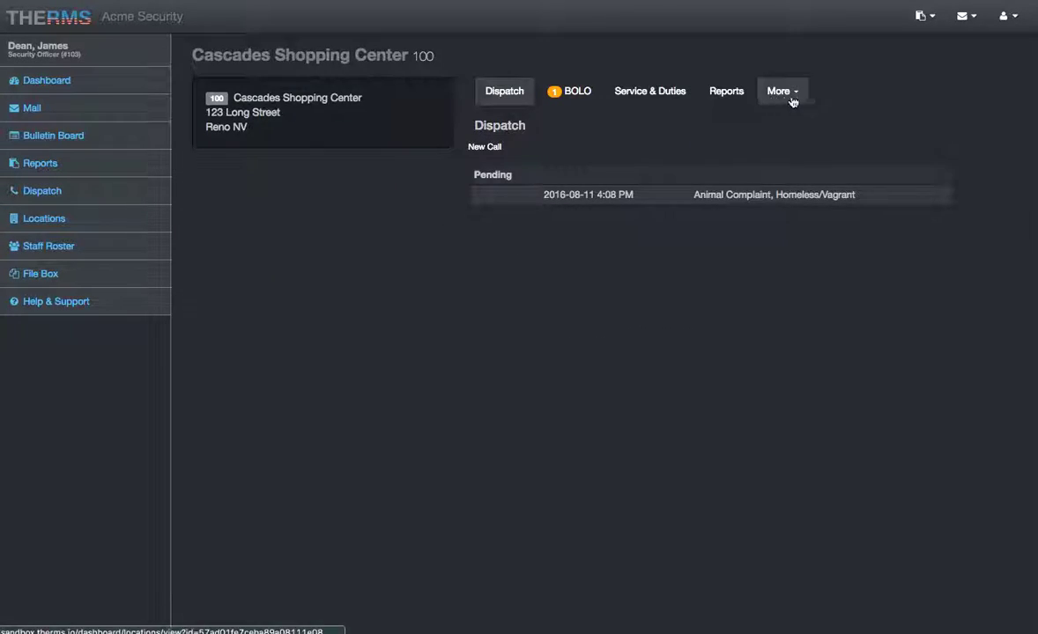
left_click(803, 99)
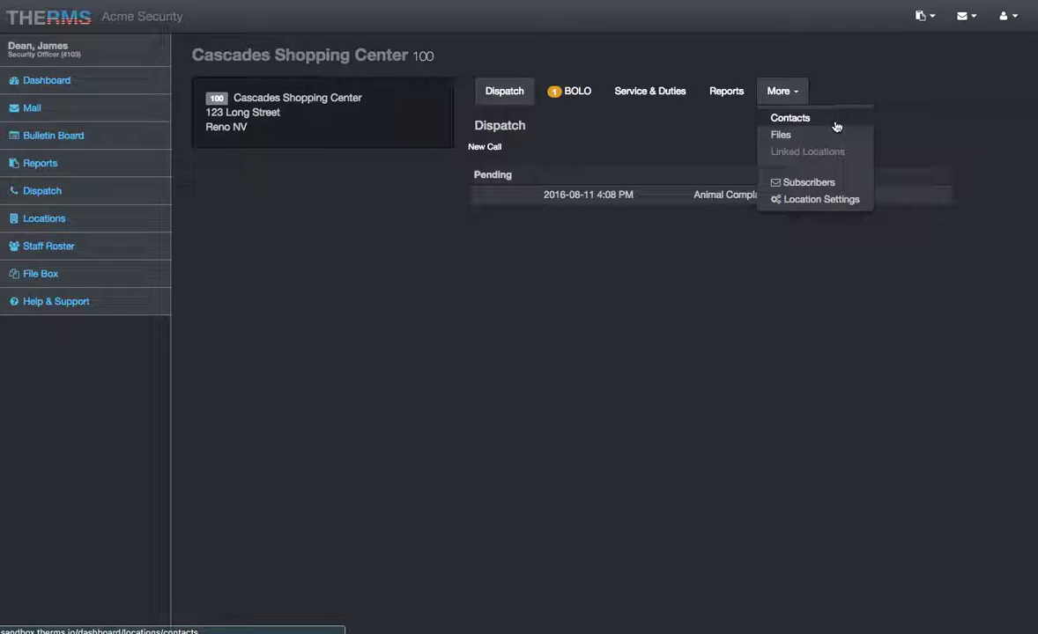
left_click(828, 121)
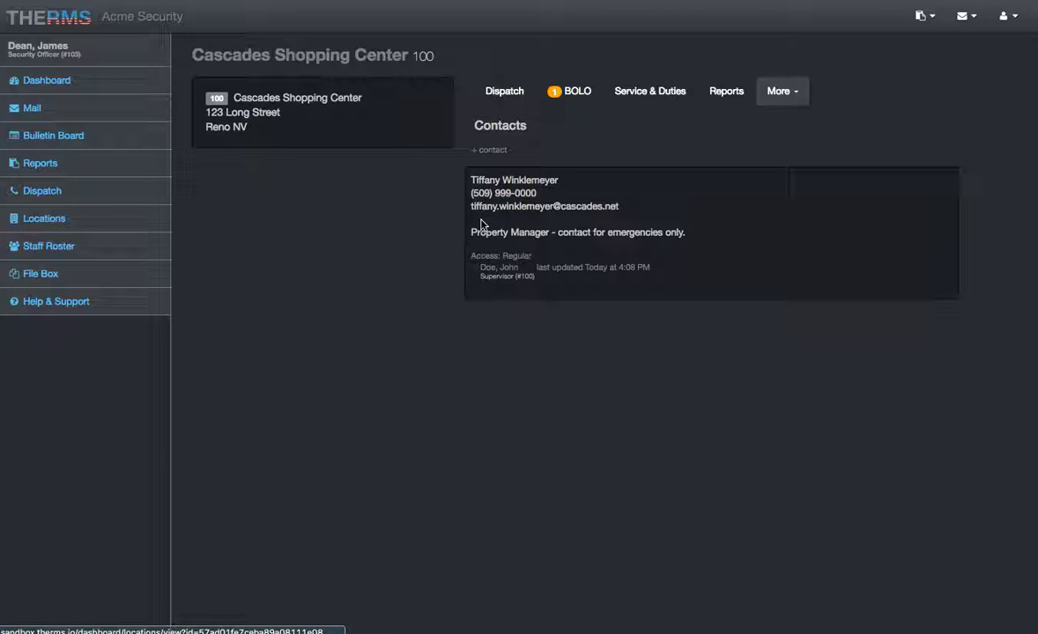
Inspect the property manager contact's emergencies-only note and Regular access level.
triple_click(695, 232)
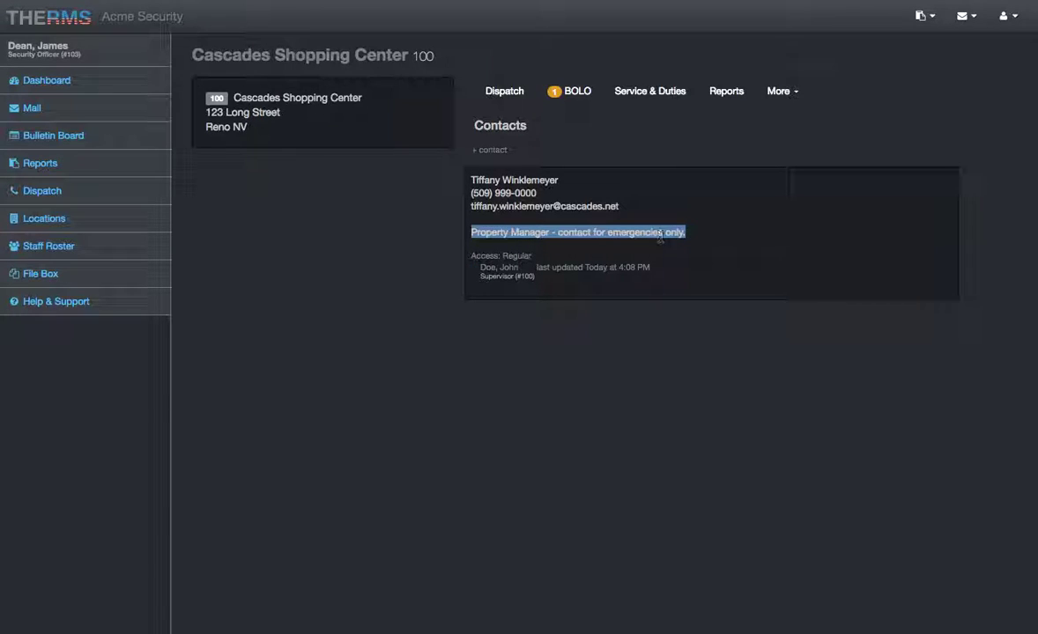
left_click(797, 91)
left_click(510, 150)
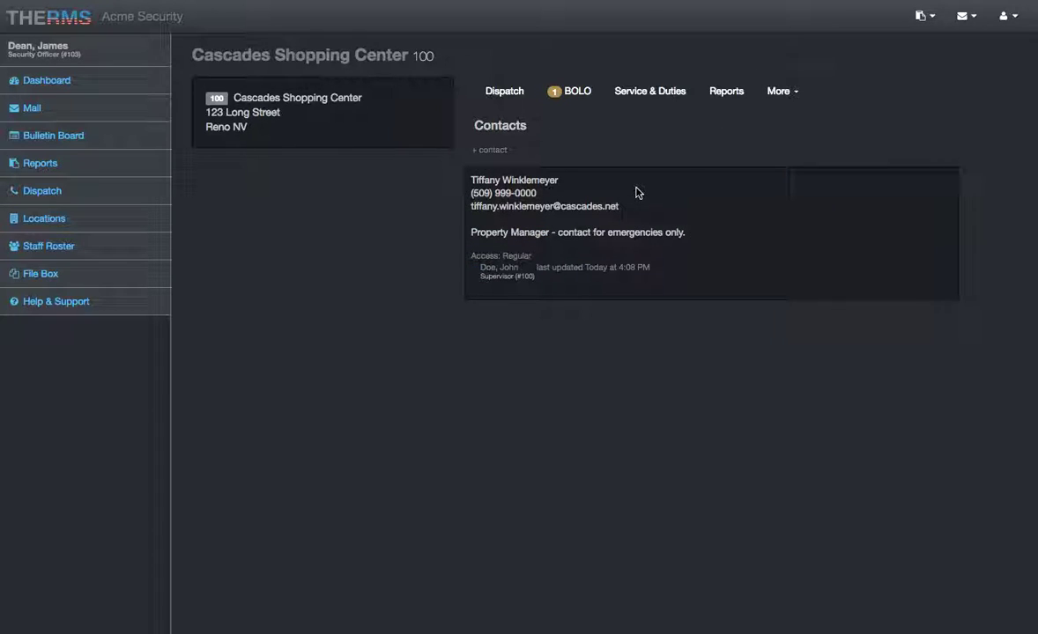
left_click(504, 253)
left_click(541, 253)
double_click(515, 256)
left_click(552, 250)
left_click(780, 91)
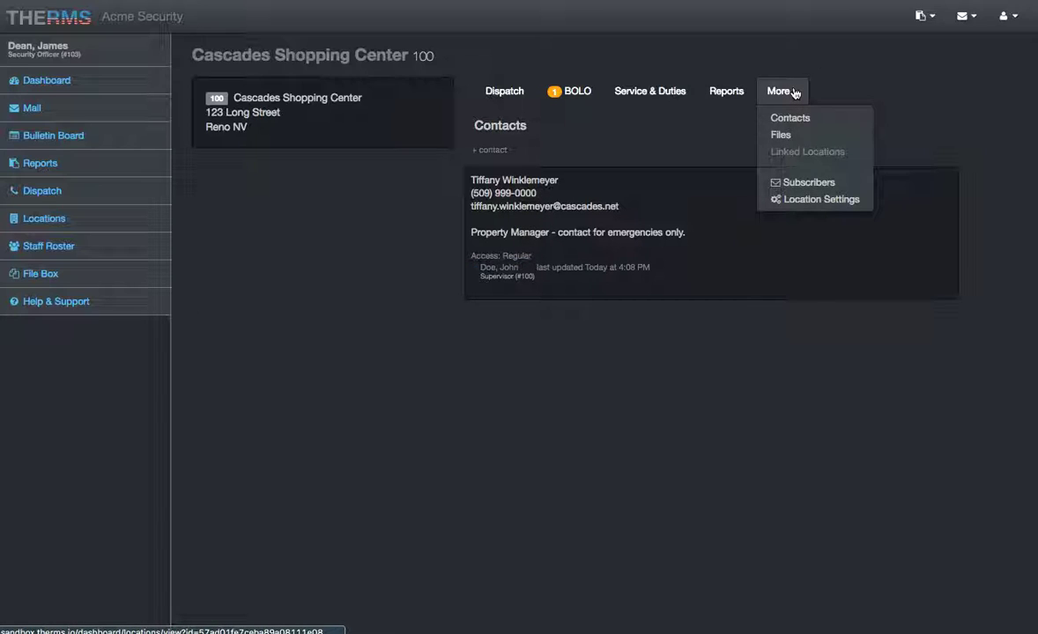
View the Cascades files, enlarging and then closing the 0.12 MB shopping center map.
left_click(784, 136)
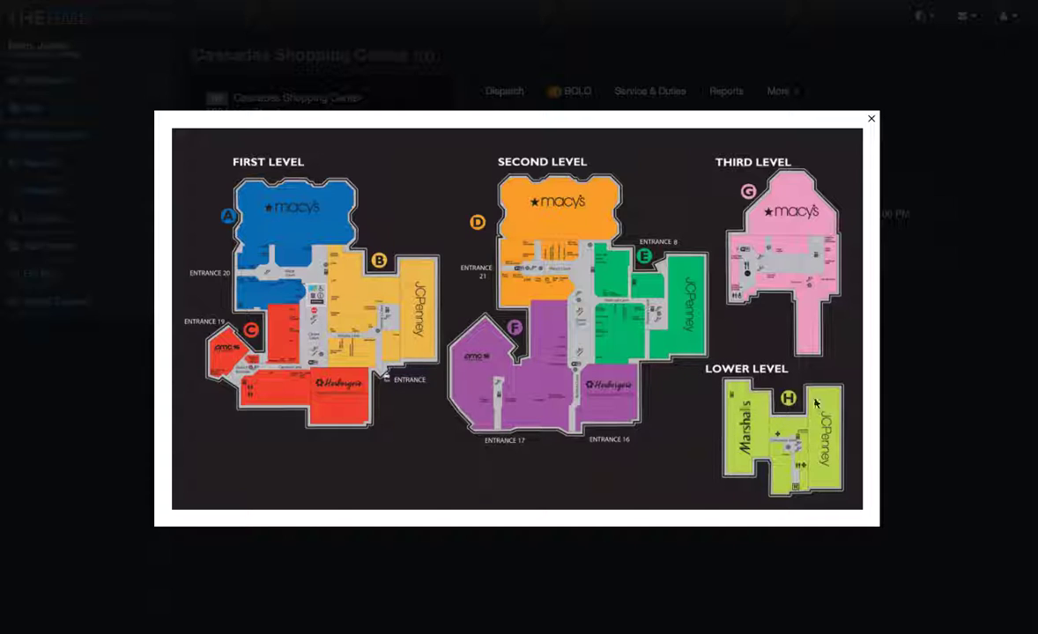
left_click(900, 346)
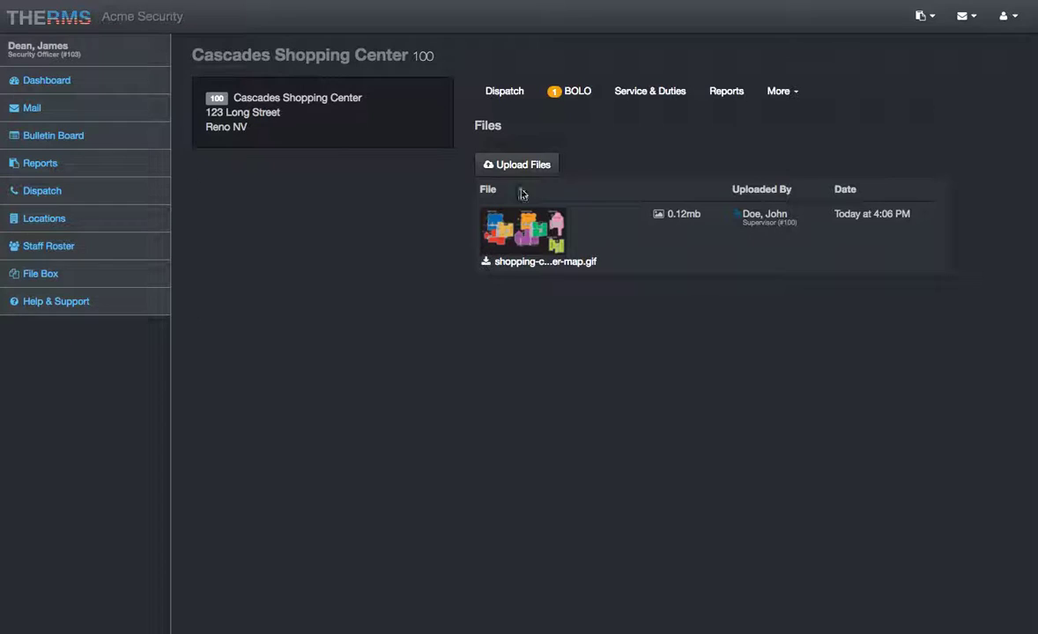
left_click(795, 95)
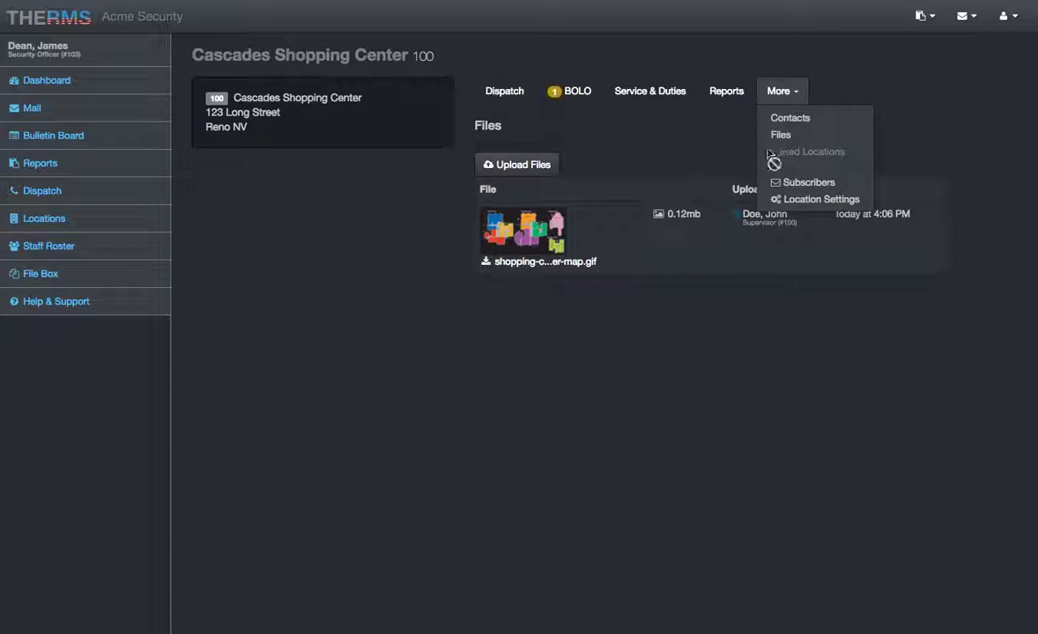
left_click(647, 146)
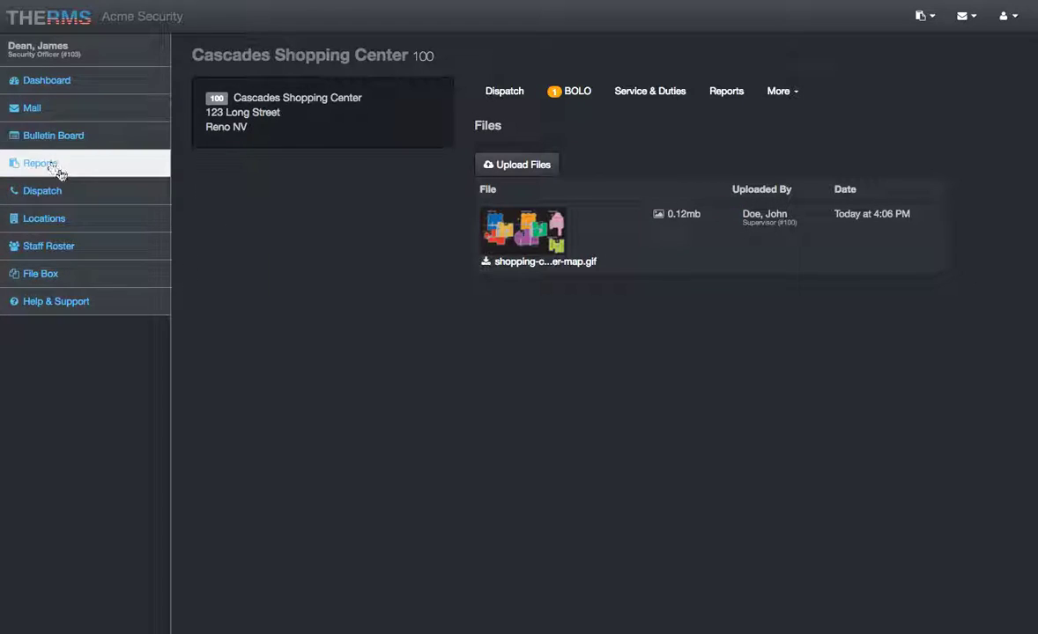
Review staff member 103's Security Officer details in the roster, then open the supervisor's user info.
left_click(94, 245)
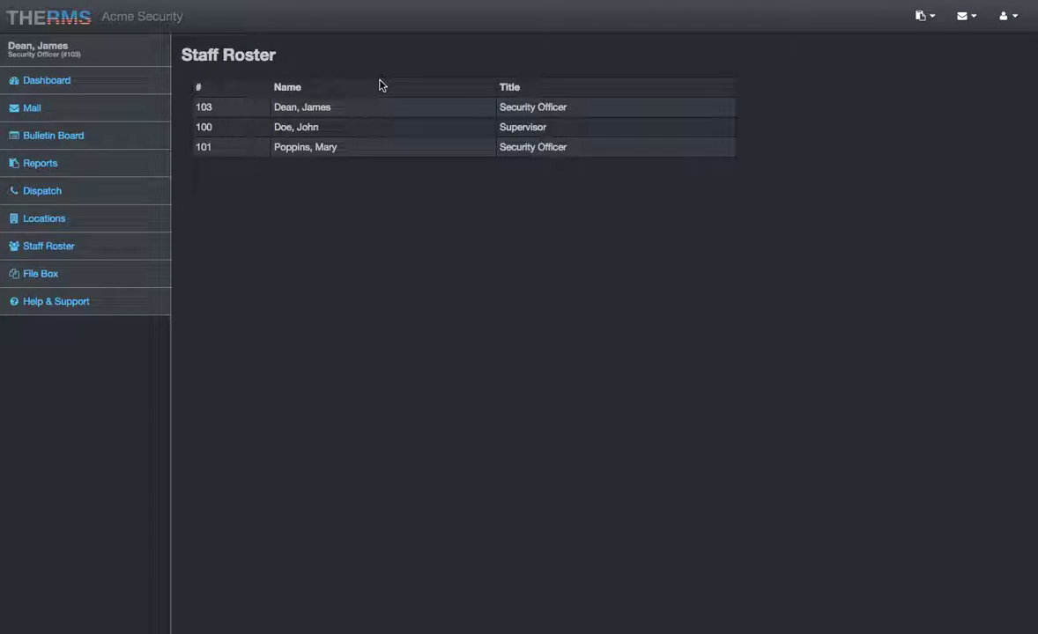
left_click(346, 109)
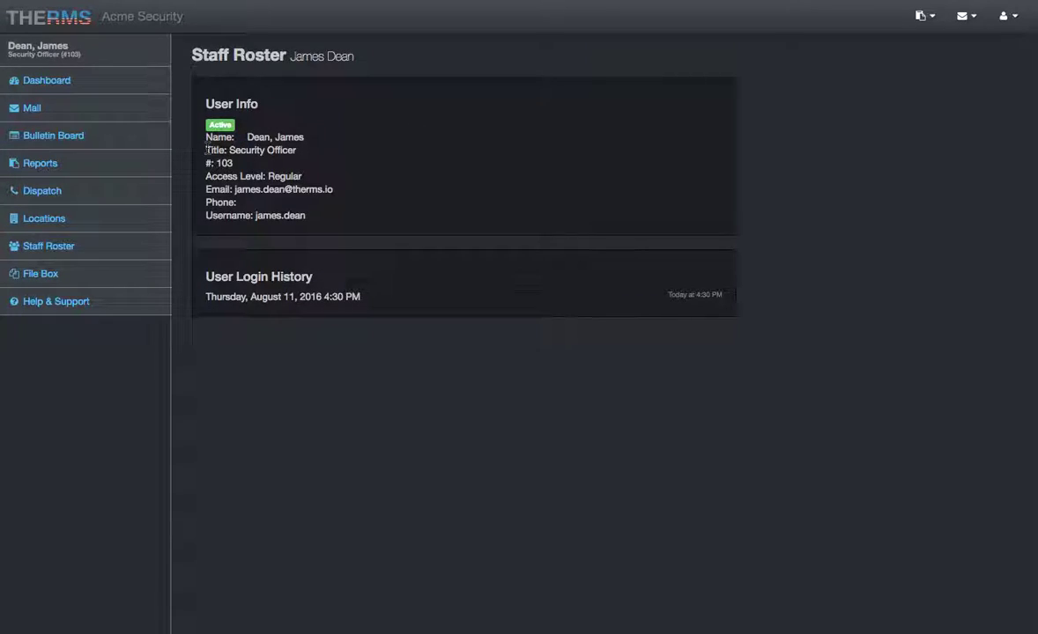
left_click_drag(229, 150, 290, 152)
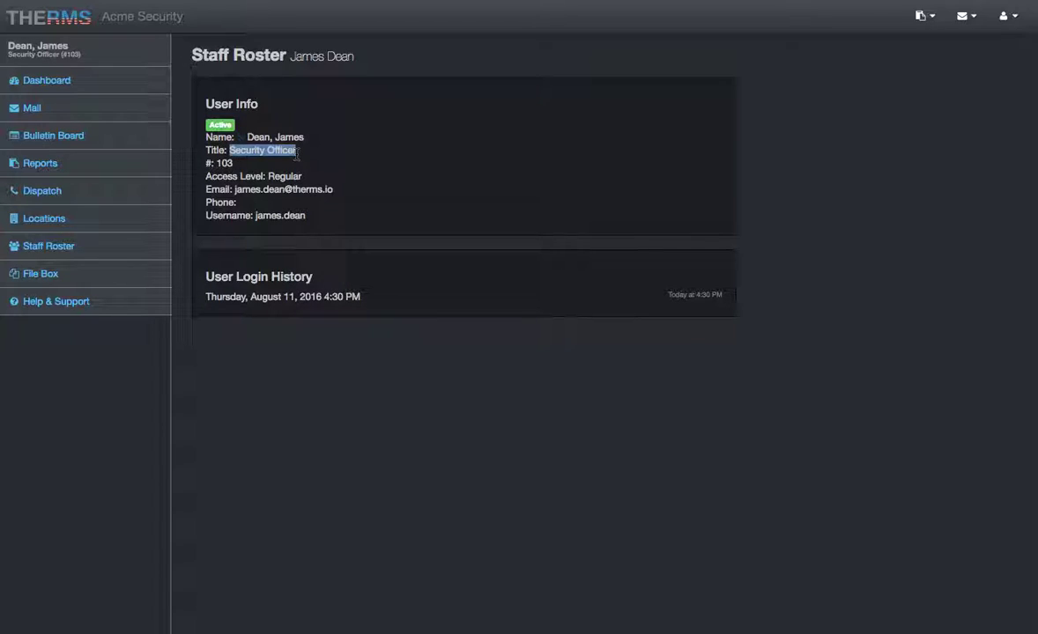
double_click(217, 163)
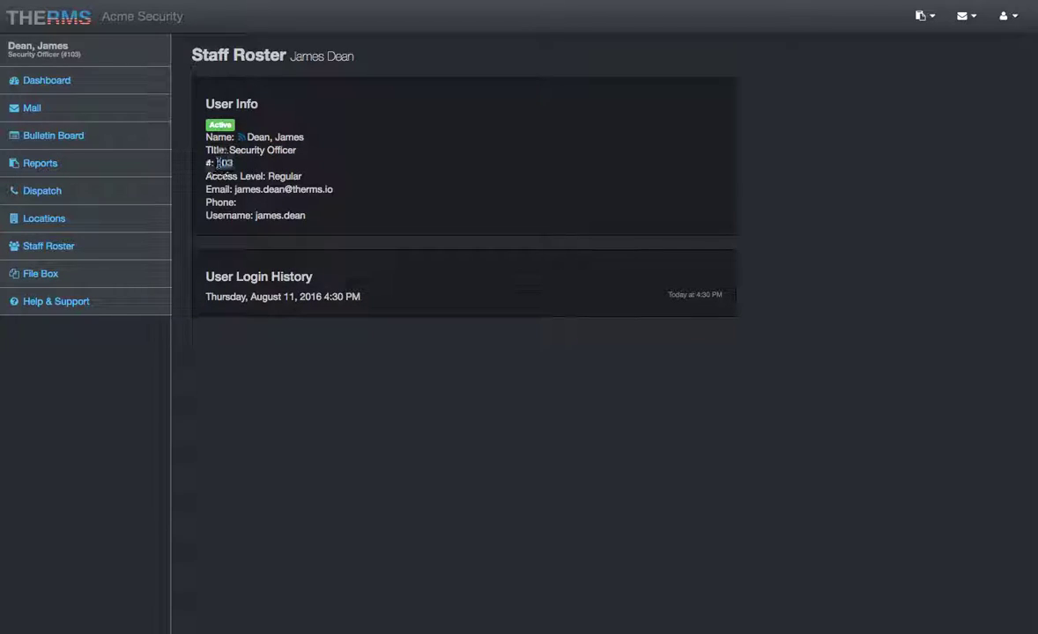
left_click(246, 169)
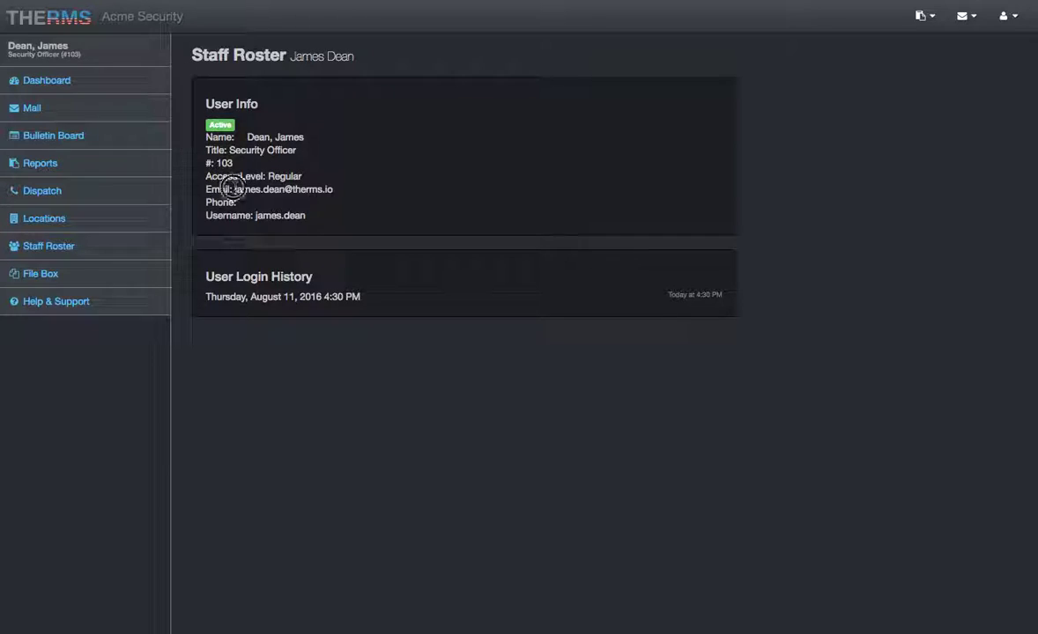
left_click_drag(234, 189, 333, 189)
left_click(272, 210)
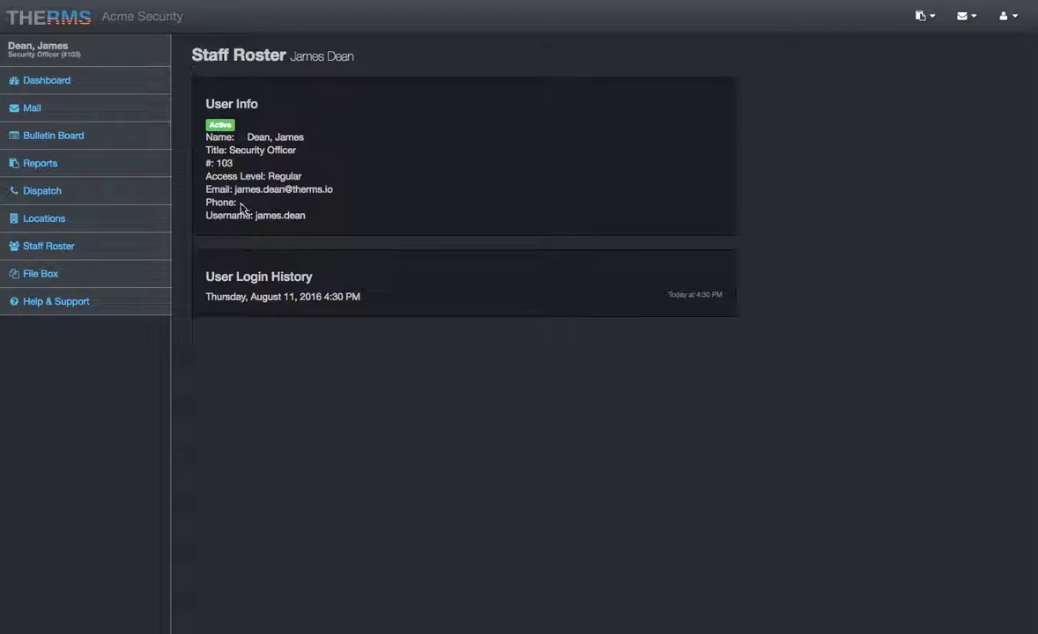
left_click(337, 187)
left_click(102, 248)
left_click(334, 132)
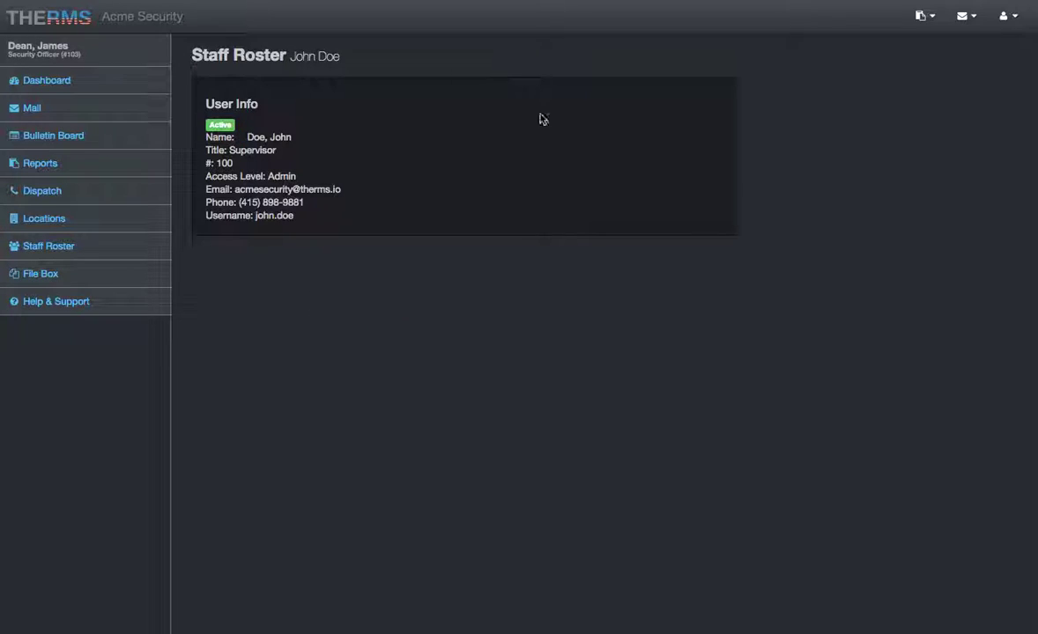
Open the File Box and switch to the organization-wide files.
left_click(112, 280)
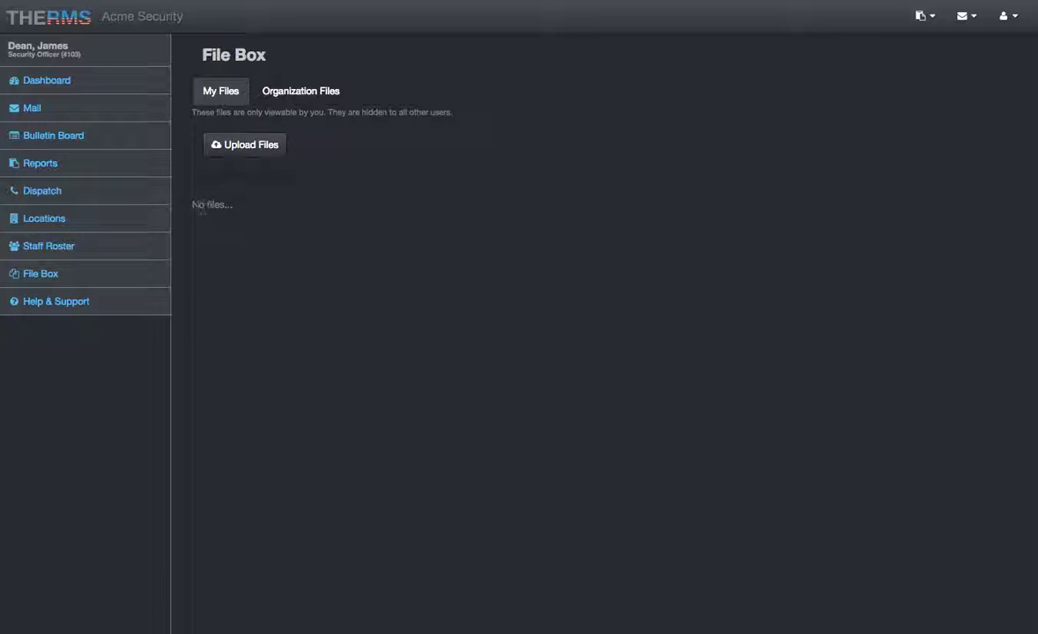
left_click_drag(198, 205, 278, 216)
left_click(397, 178)
left_click(306, 96)
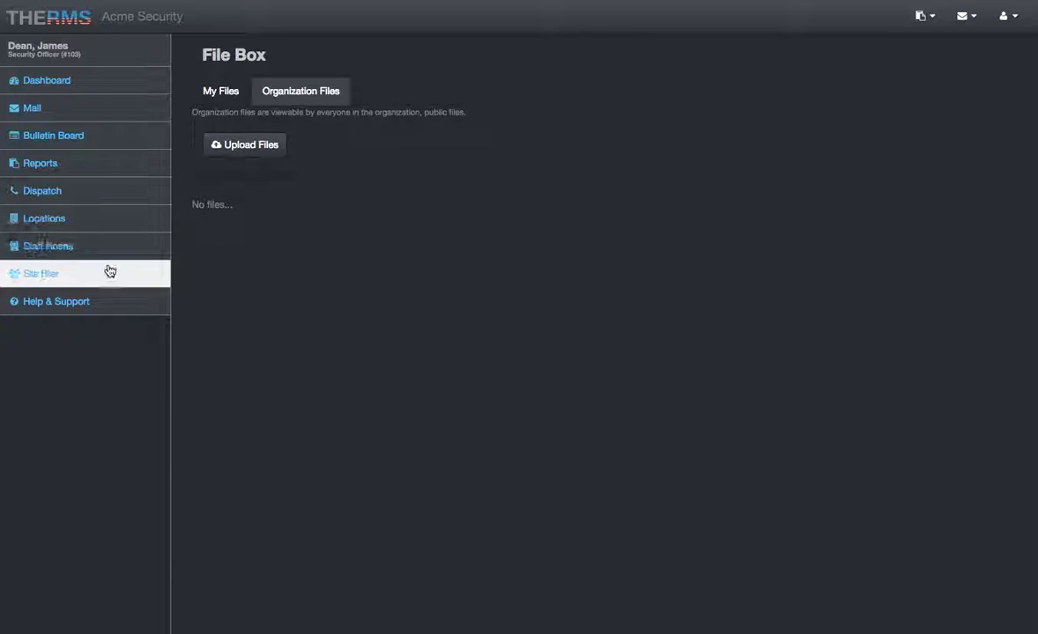
Revisit the staff roster and organization files, then go back to the Dashboard overview.
left_click(132, 250)
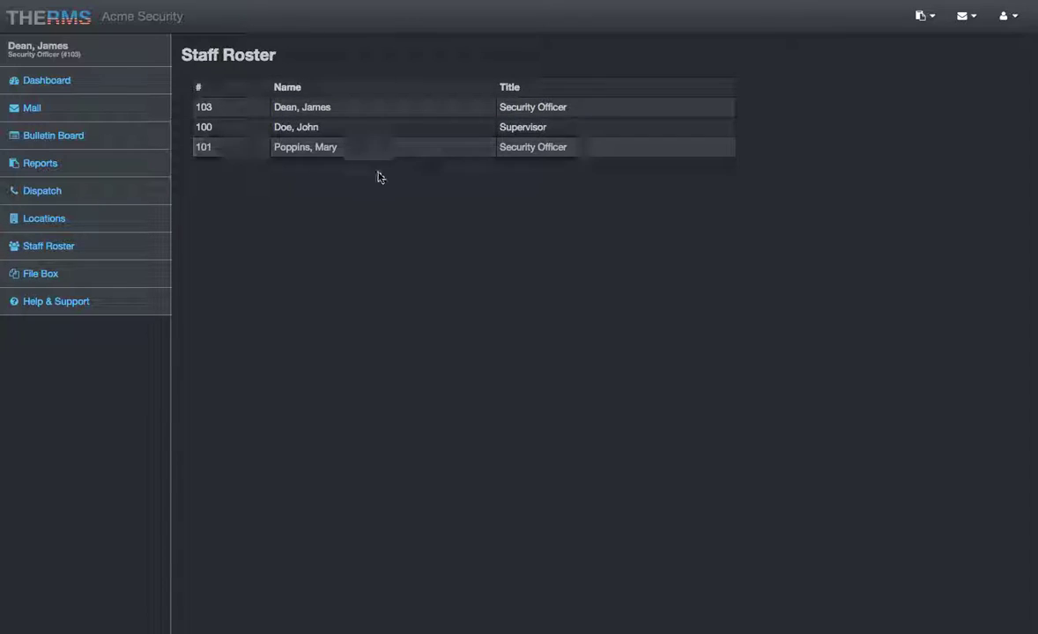
left_click(99, 274)
left_click(310, 100)
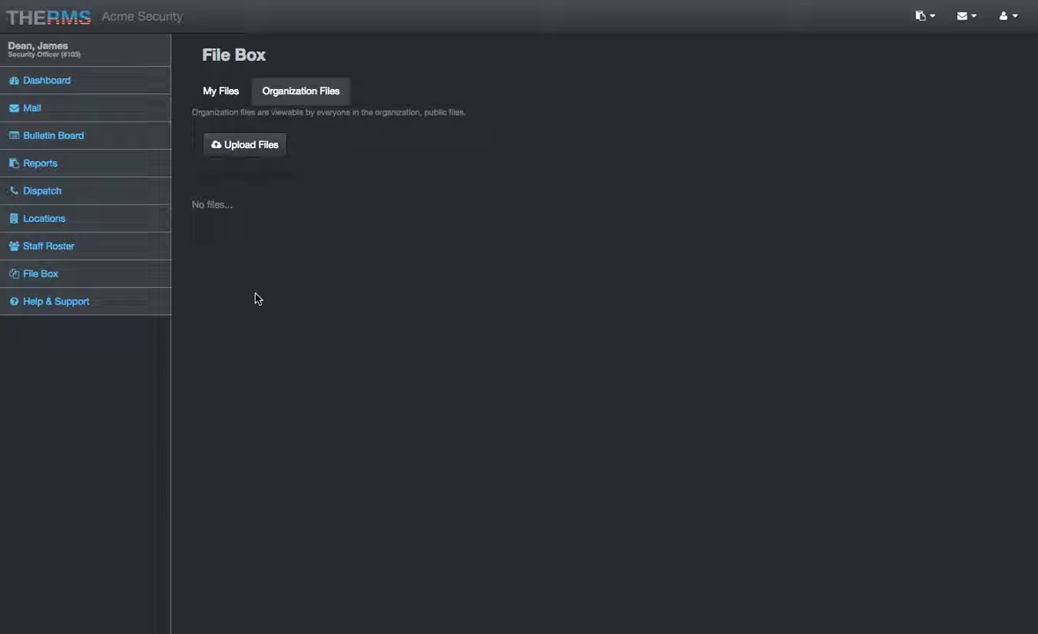
left_click(250, 251)
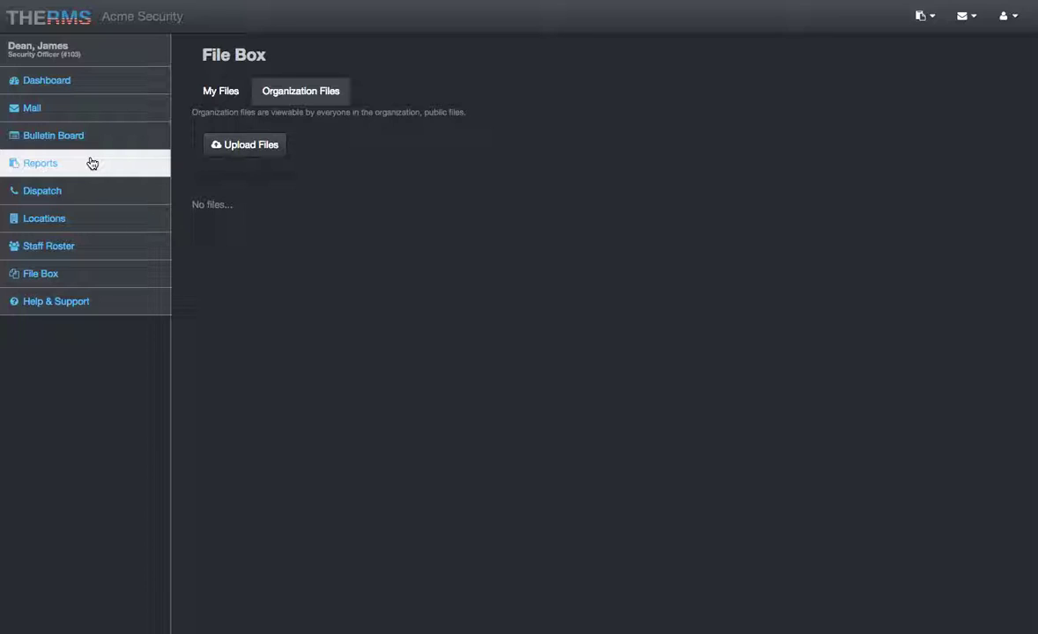
left_click(88, 81)
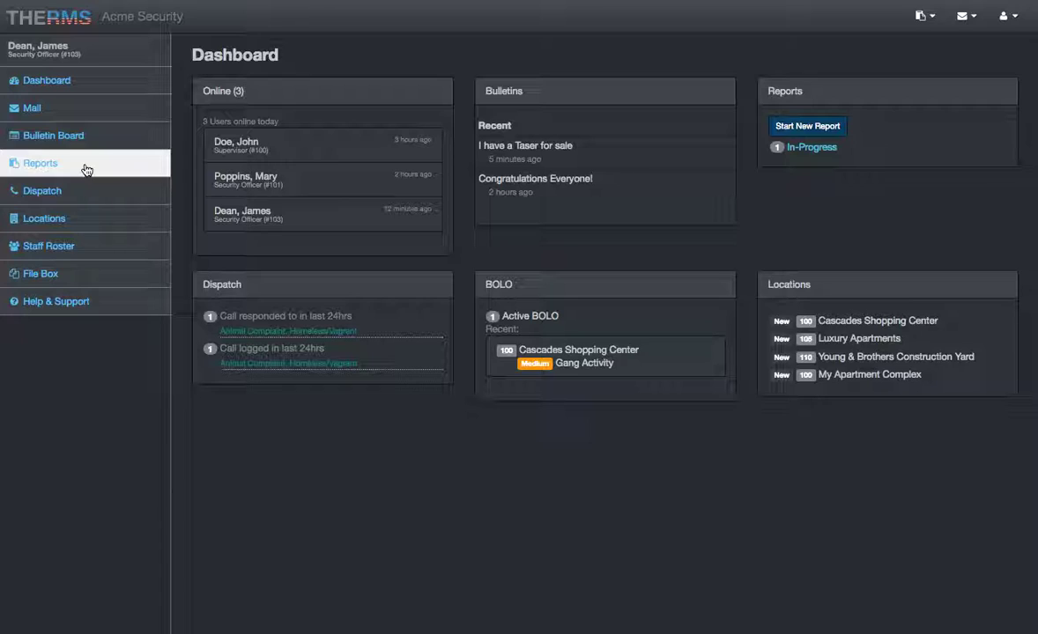
Start a new report and save its location as 100 Cascades Shopping Center.
left_click(83, 167)
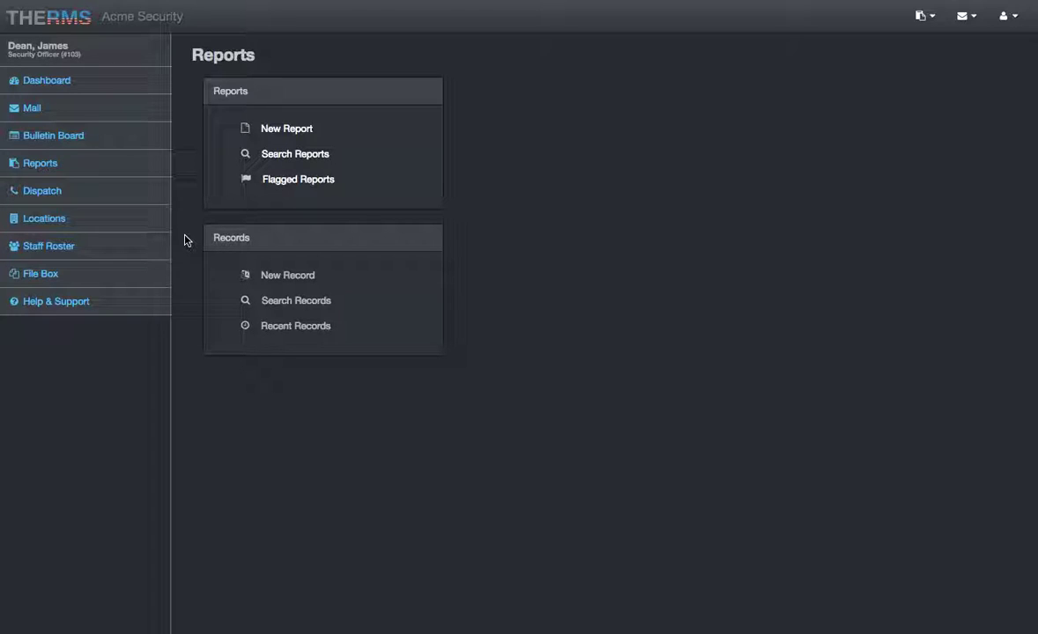
left_click(288, 131)
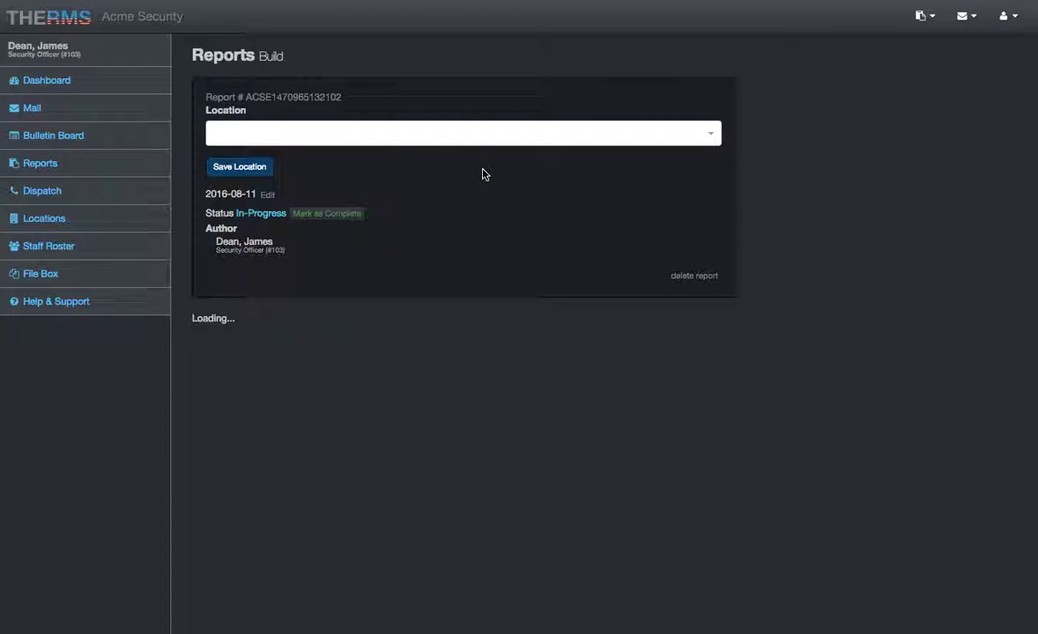
left_click_drag(204, 97, 348, 104)
left_click(251, 113)
left_click(238, 135)
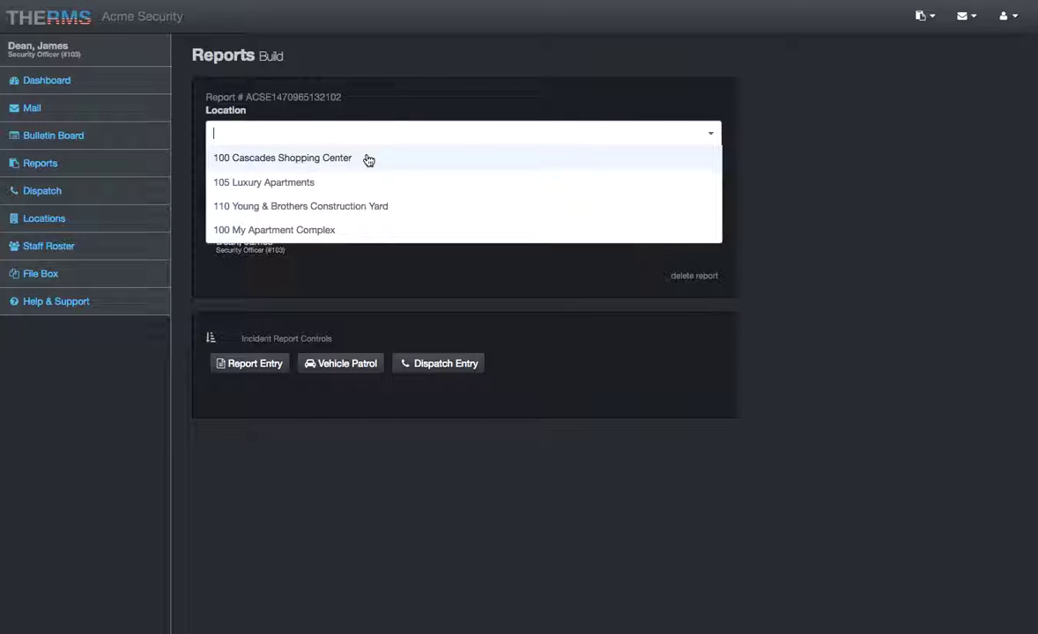
left_click(368, 160)
left_click(246, 168)
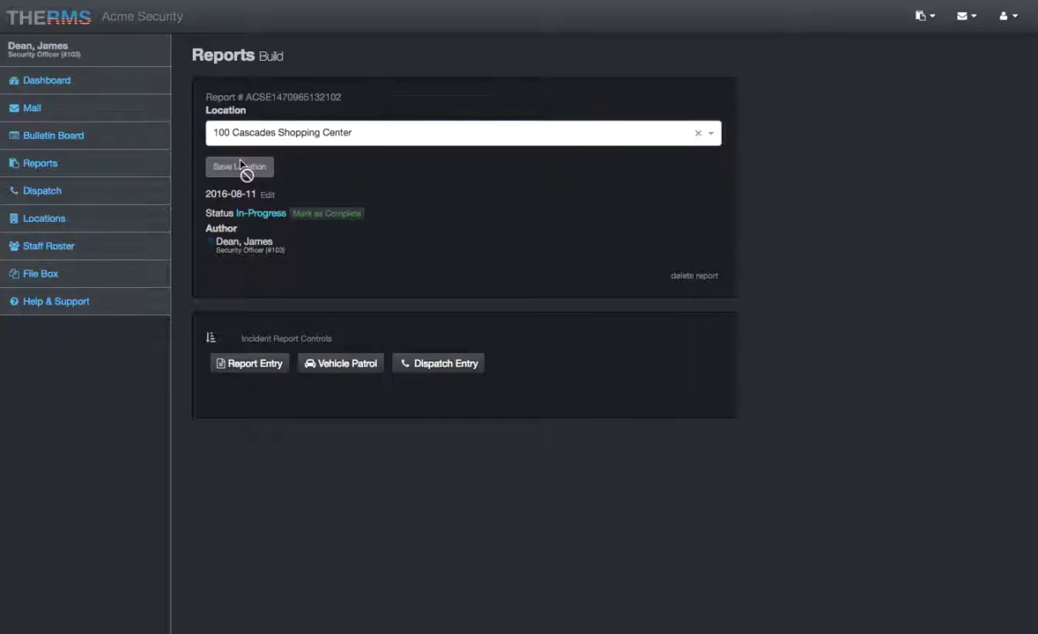
Add and save a report entry reading 'Arrive to shopping center...'.
left_click(255, 363)
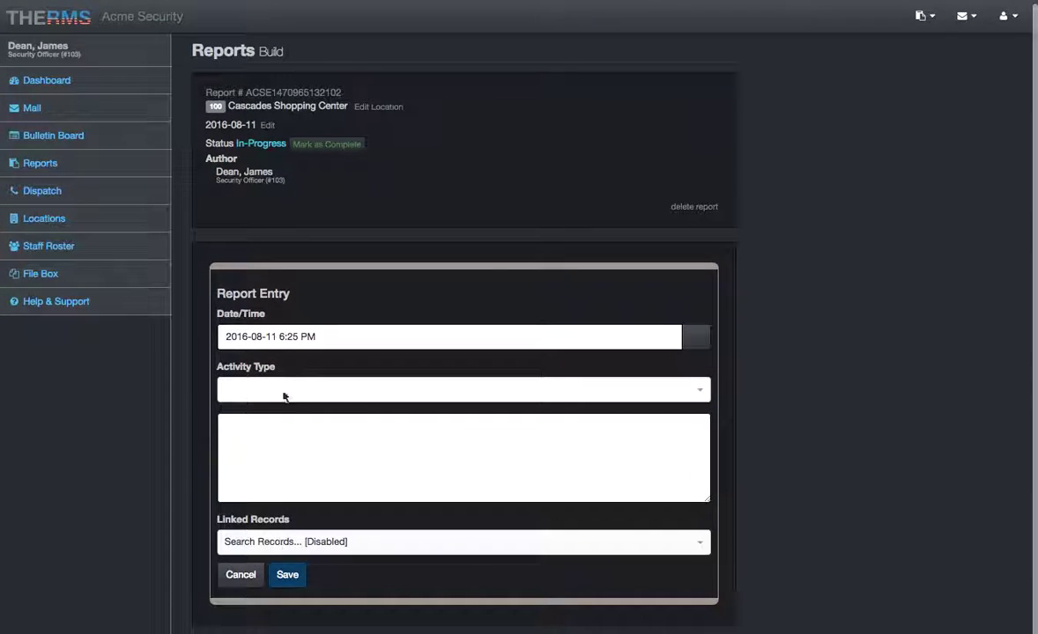
left_click(272, 521)
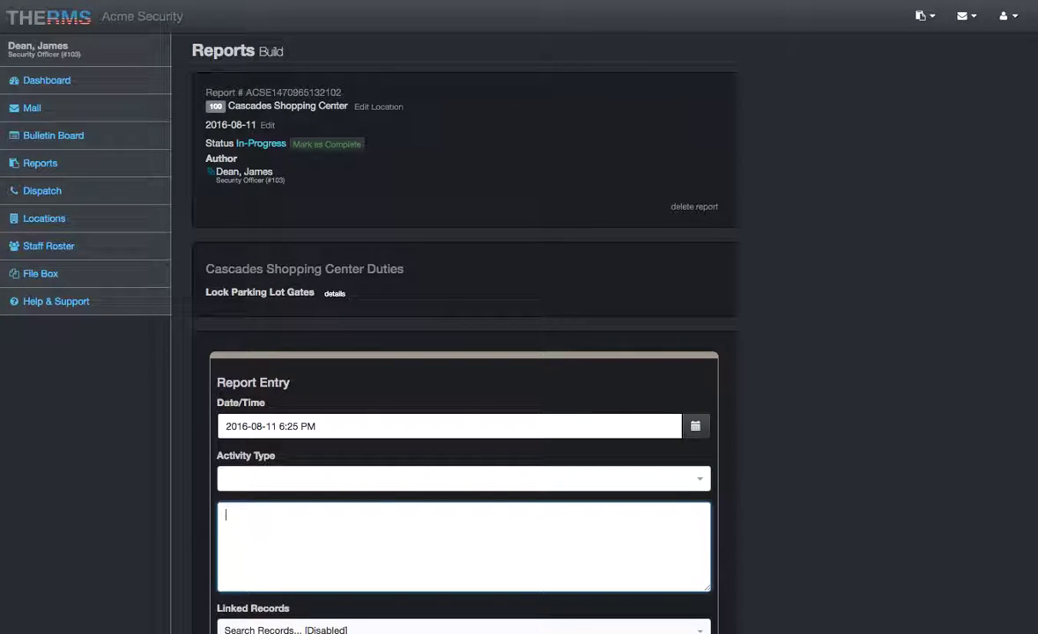
type("Arrive to shopping center...")
scroll(185, 553, "down", 2)
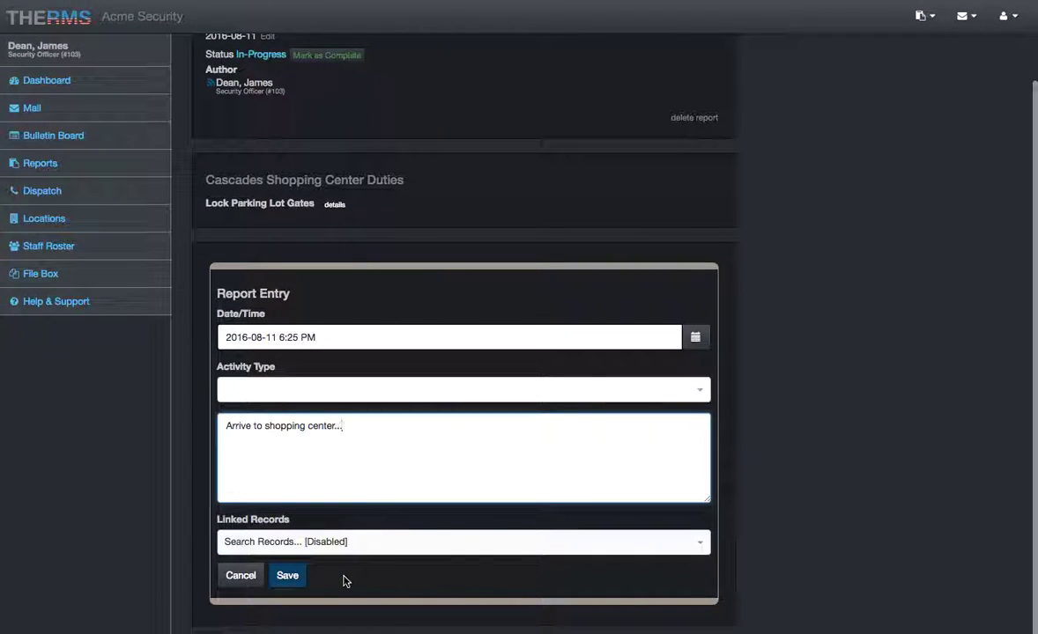
left_click(288, 576)
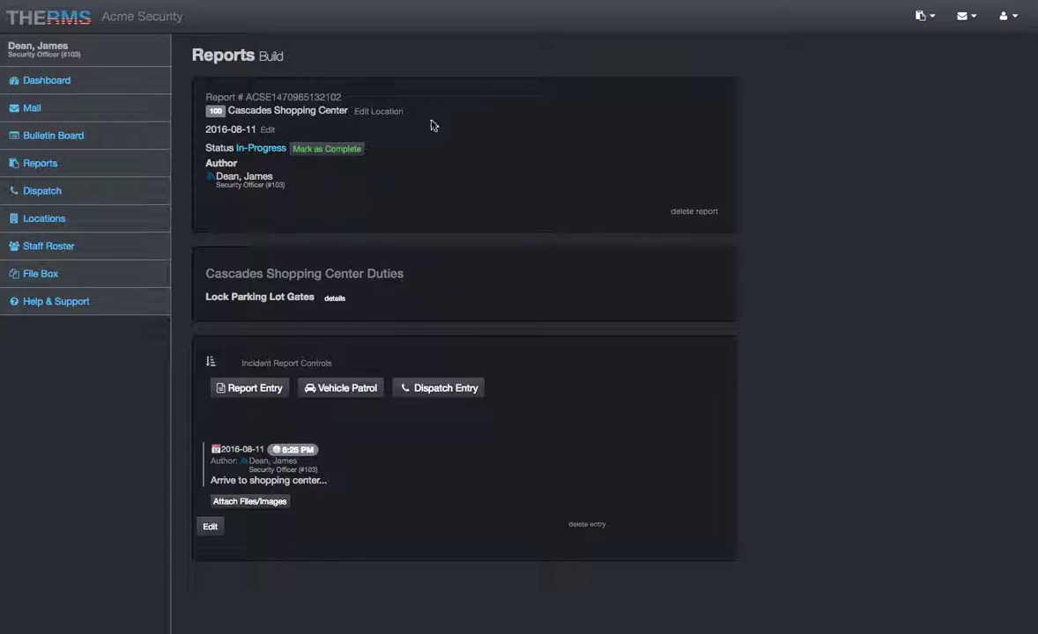
Open Cascades Shopping Center from Locations, view its subscribers and Reports tab, then return to the Dashboard.
left_click(132, 220)
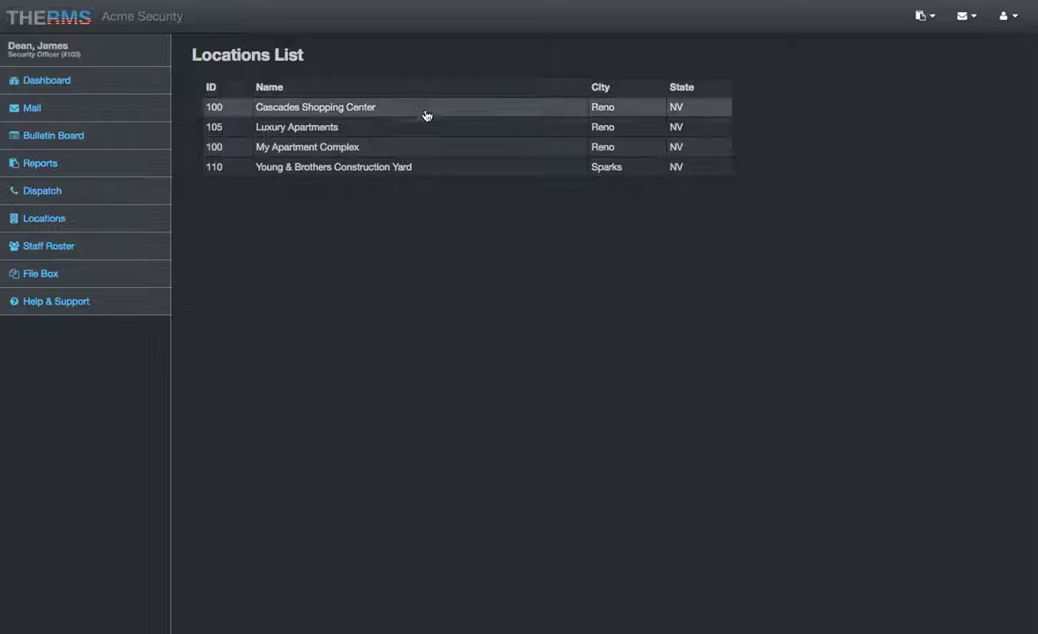
left_click(352, 105)
left_click(784, 92)
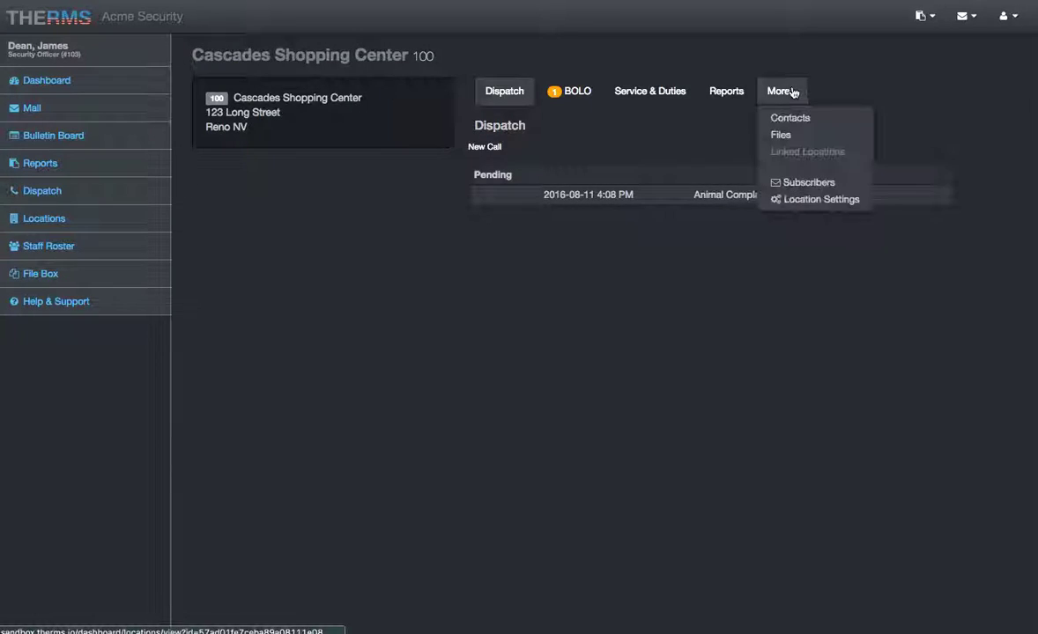
left_click(826, 184)
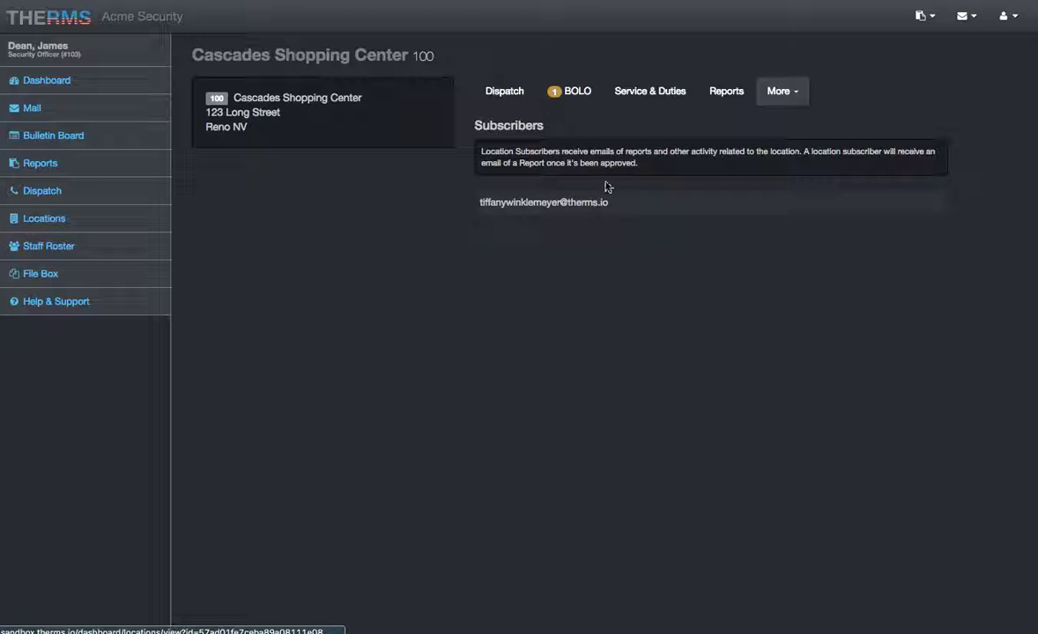
left_click_drag(632, 202, 473, 202)
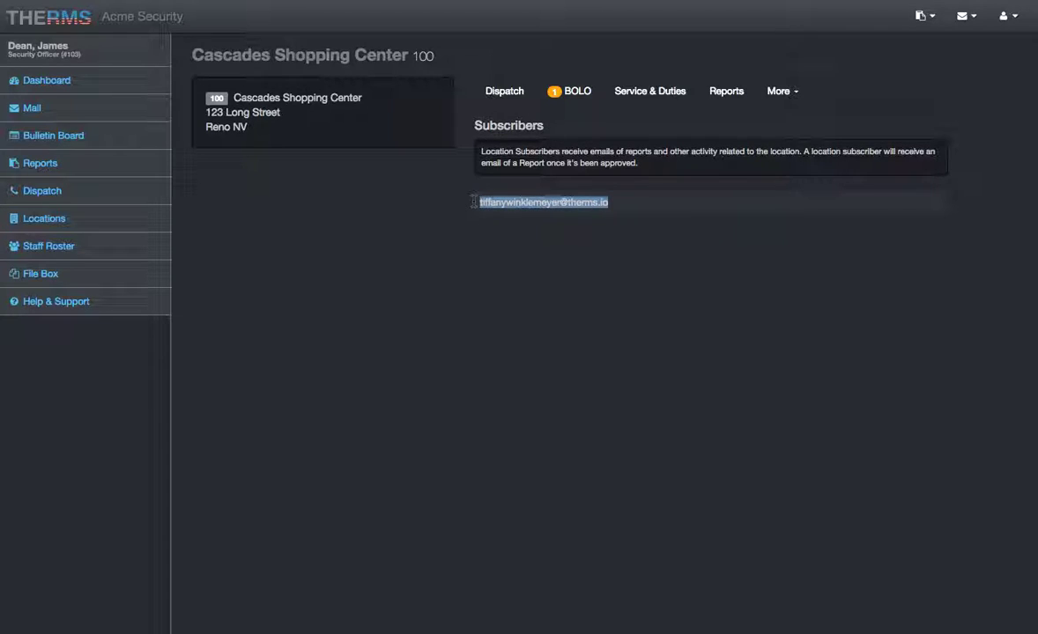
left_click(718, 95)
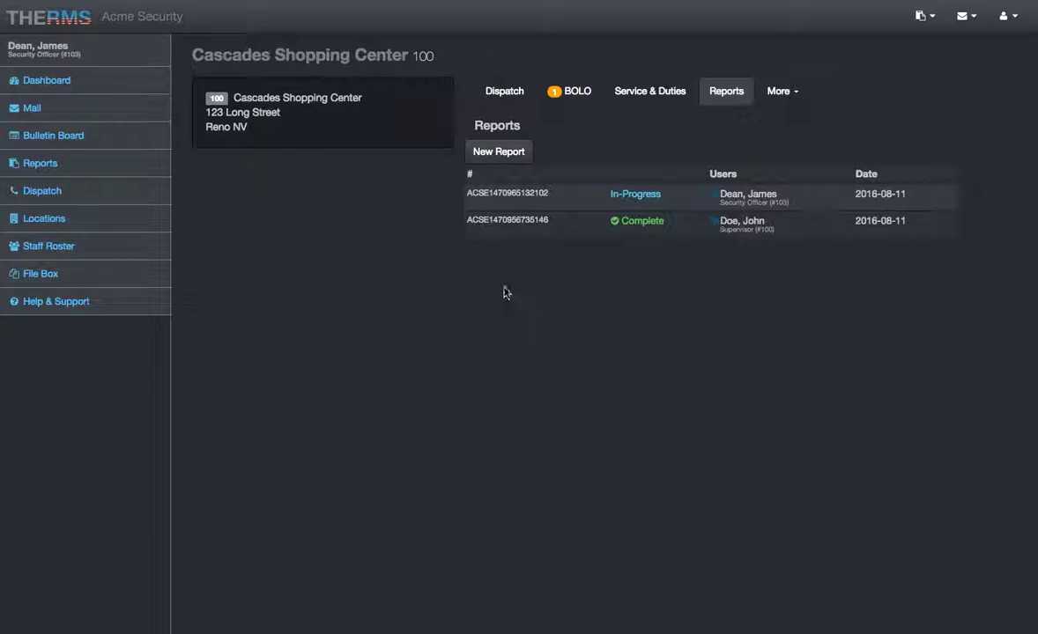
left_click(85, 79)
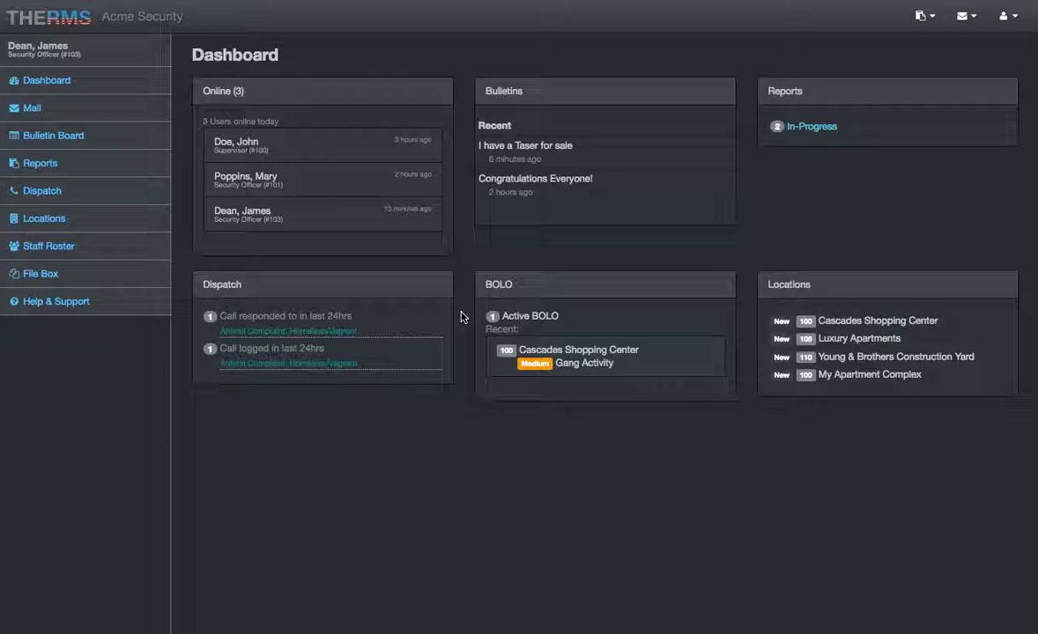
Open Help & Support and read its panels, including the example reproduction steps.
left_click(85, 308)
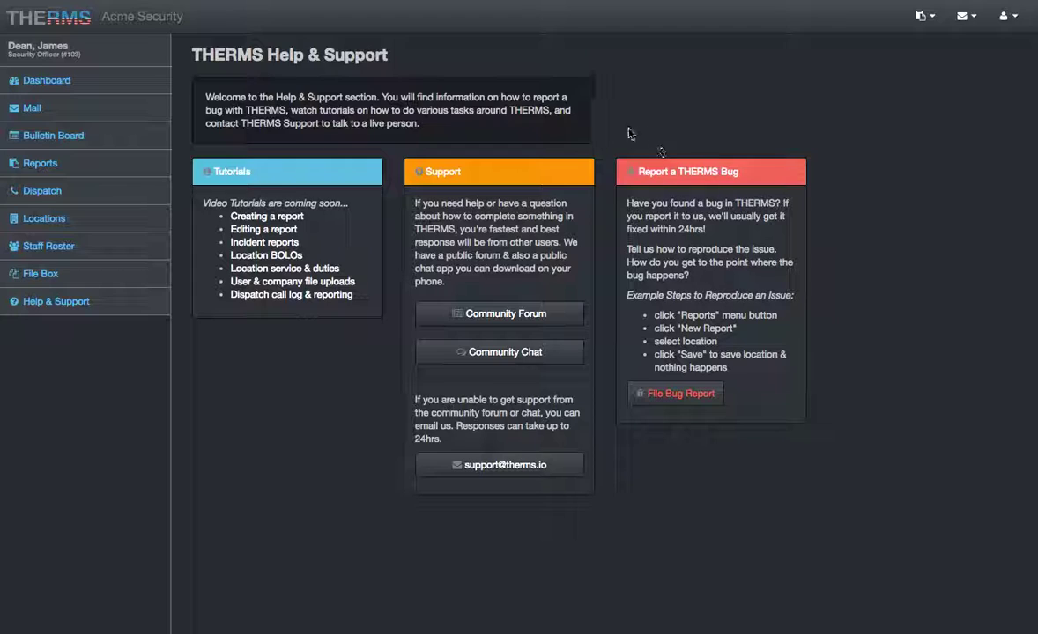
left_click_drag(628, 134, 757, 396)
left_click(775, 395)
left_click_drag(655, 303, 759, 361)
left_click(749, 363)
Open the bug report form and untick This Browser & Device to pick them manually.
left_click(678, 393)
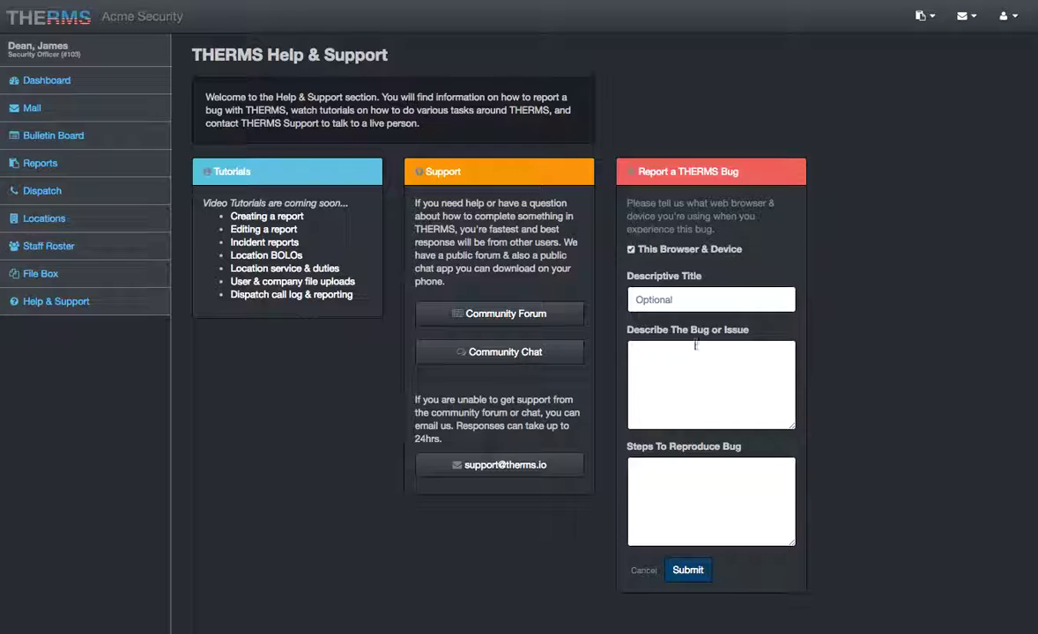
left_click(631, 250)
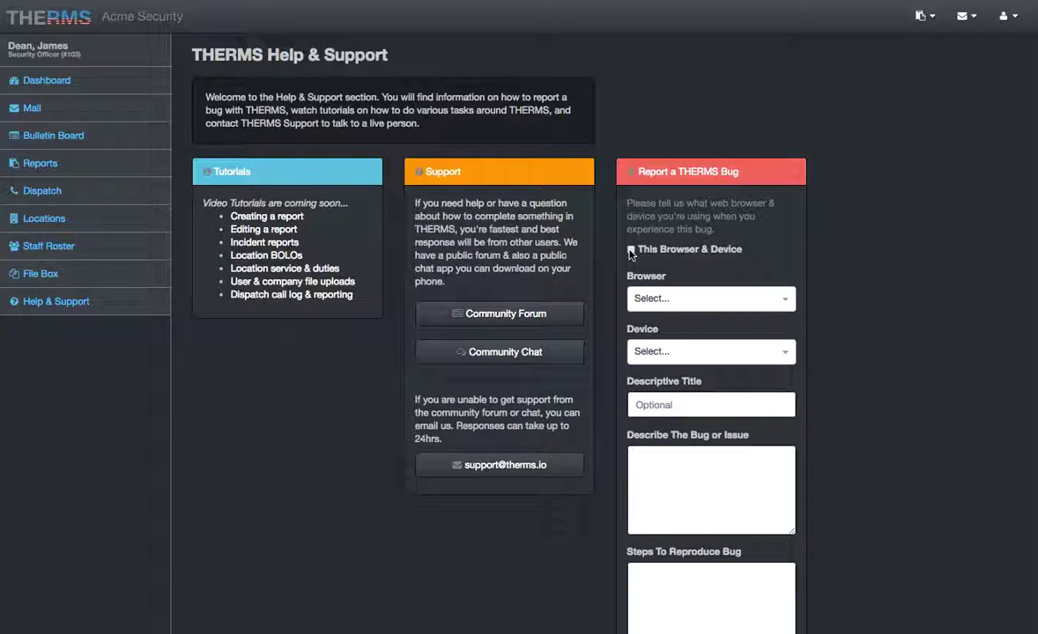
left_click(631, 250)
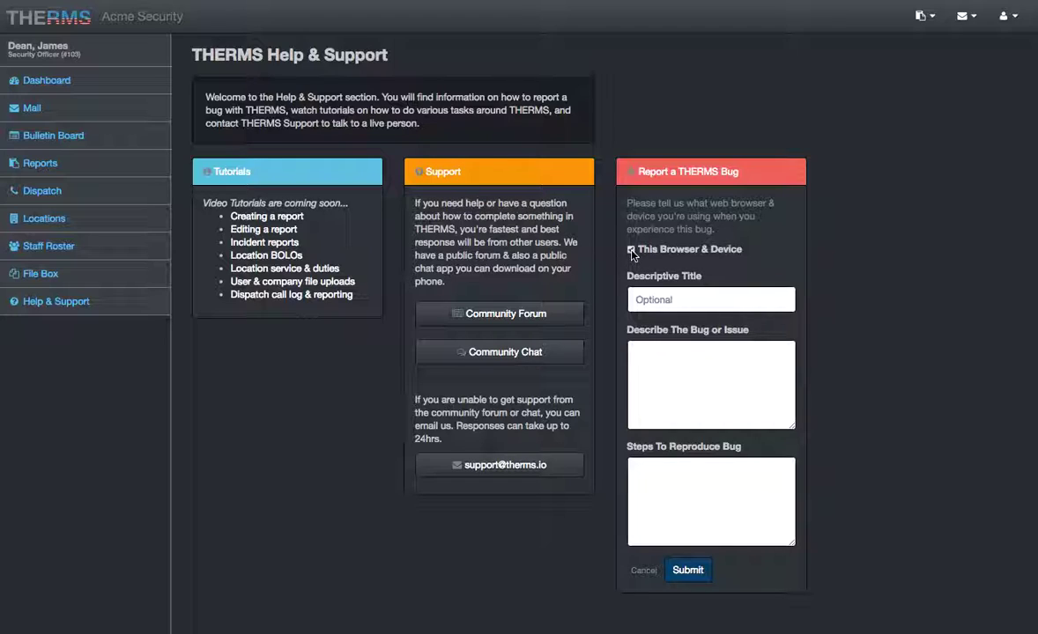
left_click(631, 250)
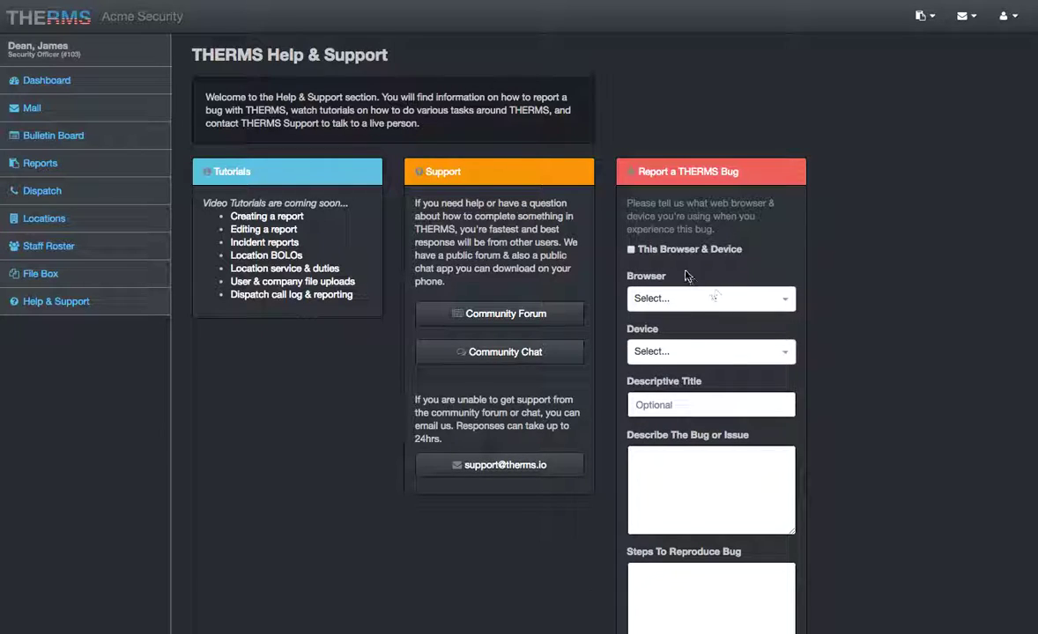
left_click(631, 250)
left_click(631, 250)
Set the browser to Chrome and the device to iPhone, then cancel the bug report.
left_click(712, 304)
left_click(696, 321)
left_click(696, 352)
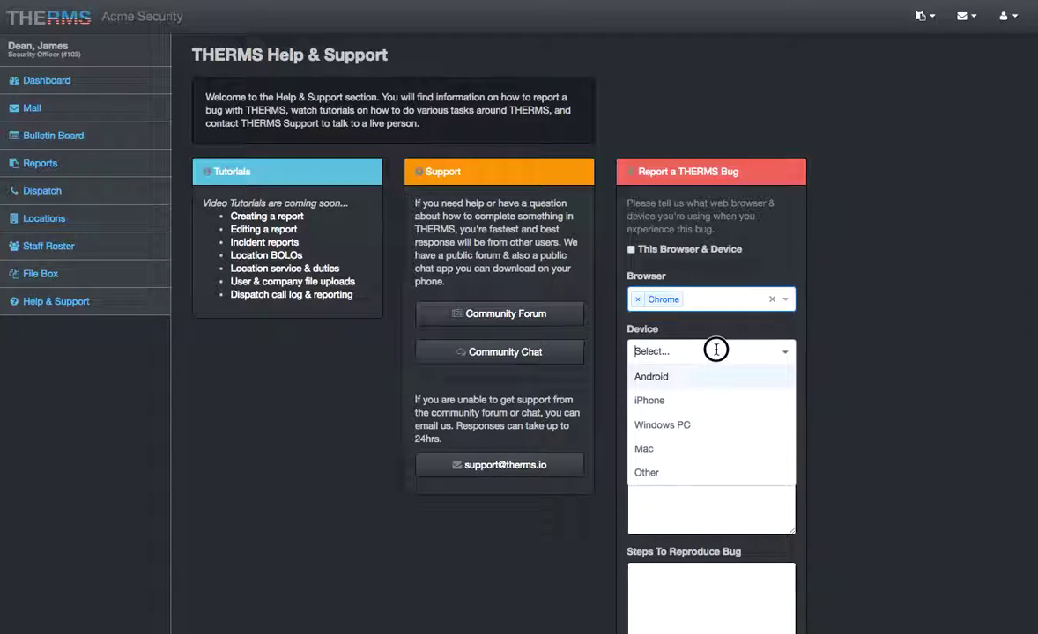
left_click(670, 401)
scroll(672, 502, "down", 1)
left_click(661, 524)
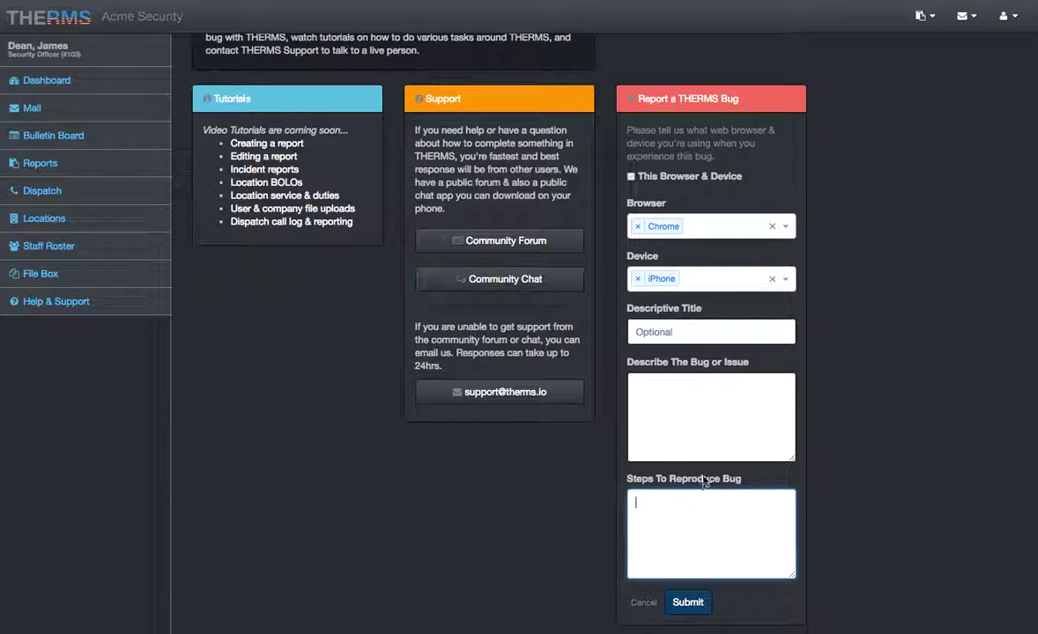
left_click(642, 602)
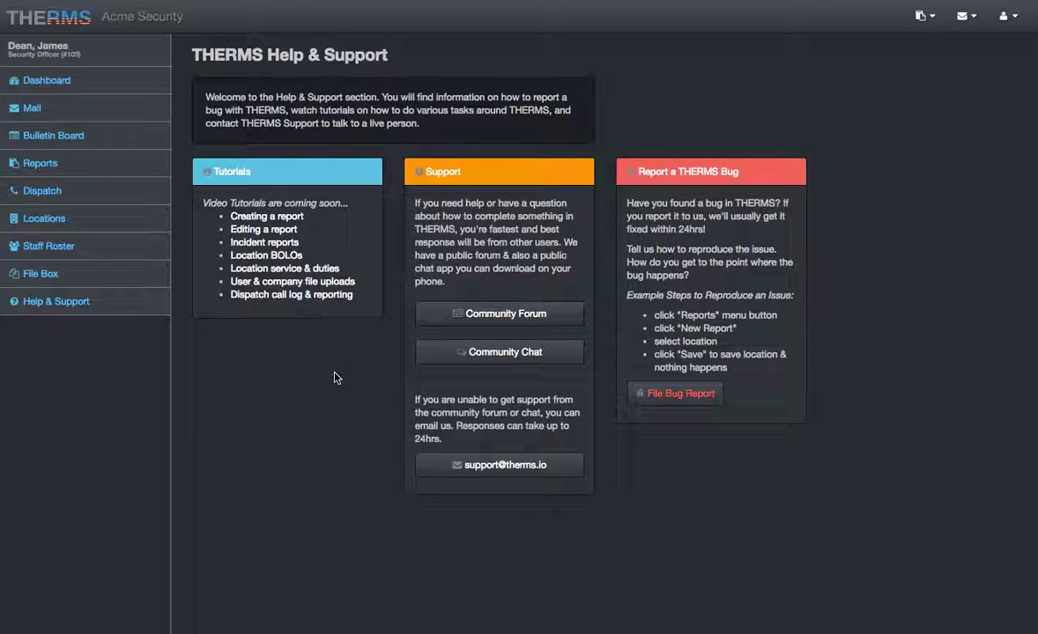